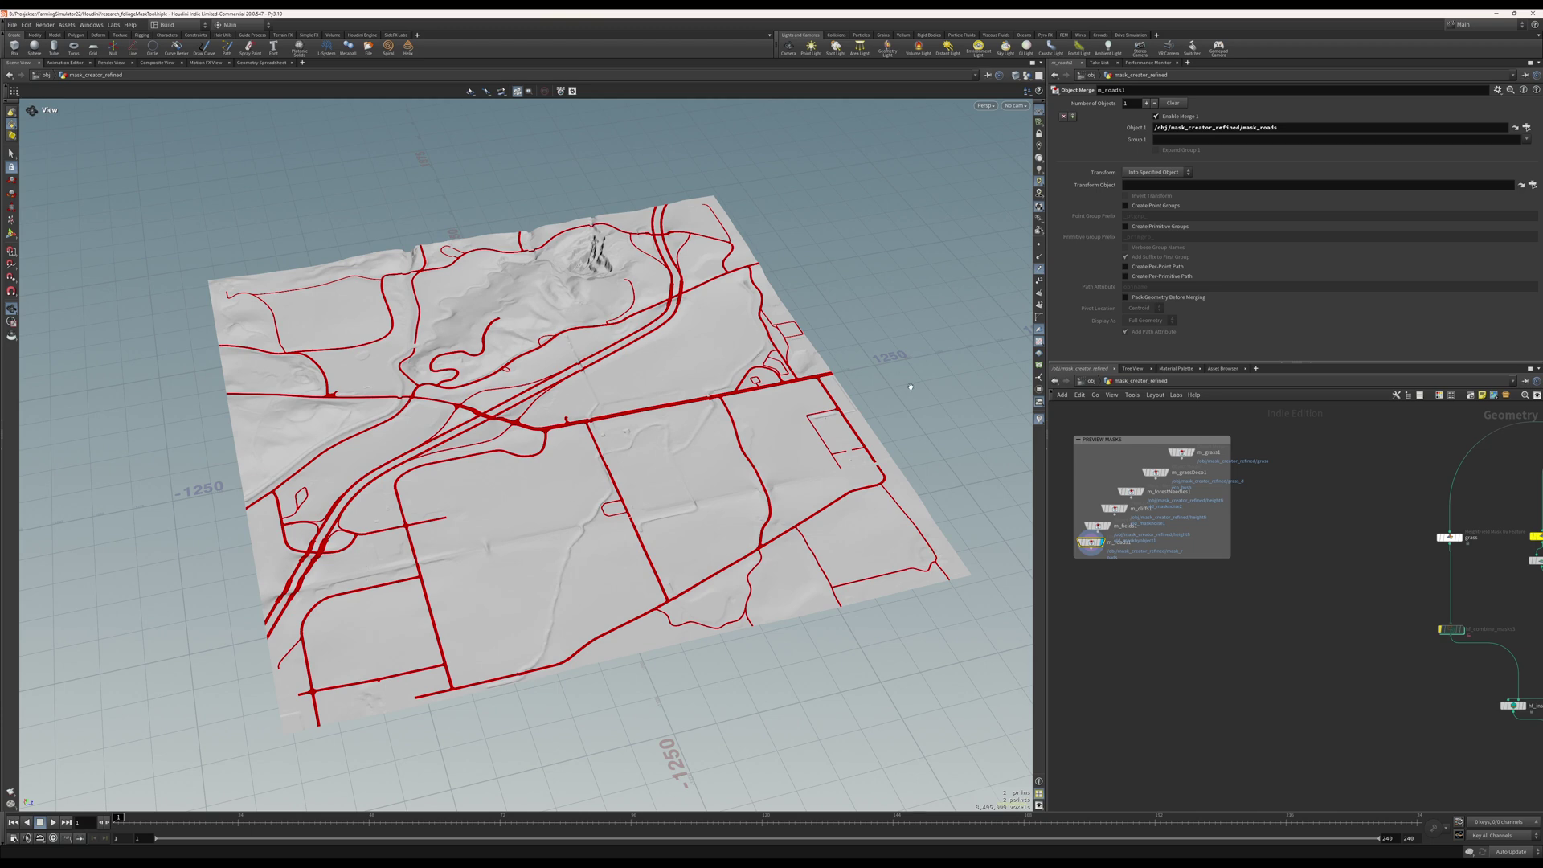
# Display the field preview mask on the terrain, then the cliffs mask in the heightfield network
pyautogui.click(1109, 525)
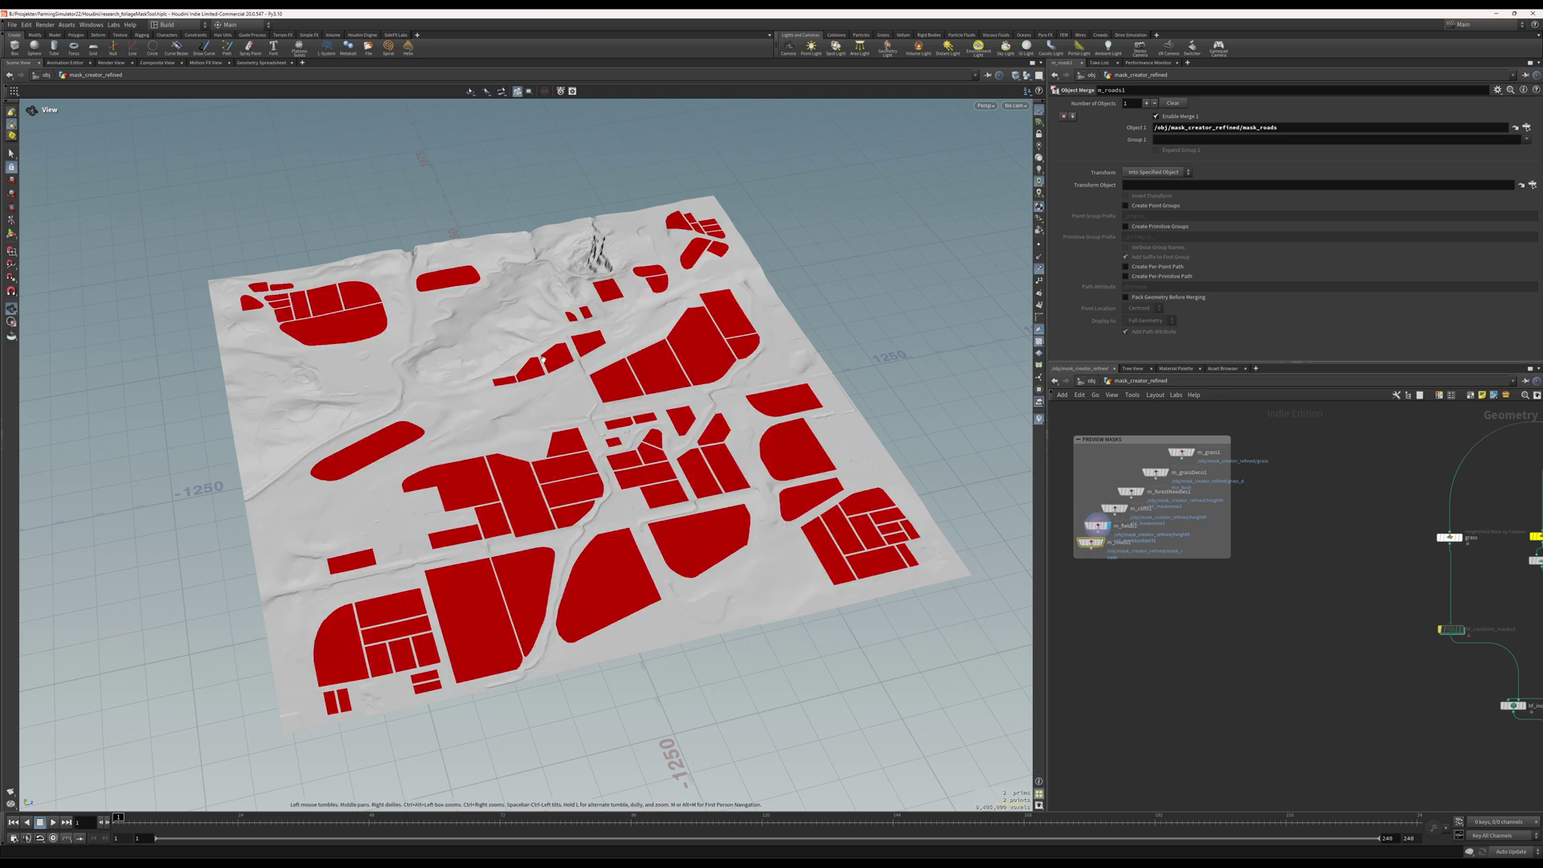
pyautogui.moveTo(534, 384); pyautogui.dragTo(589, 463)
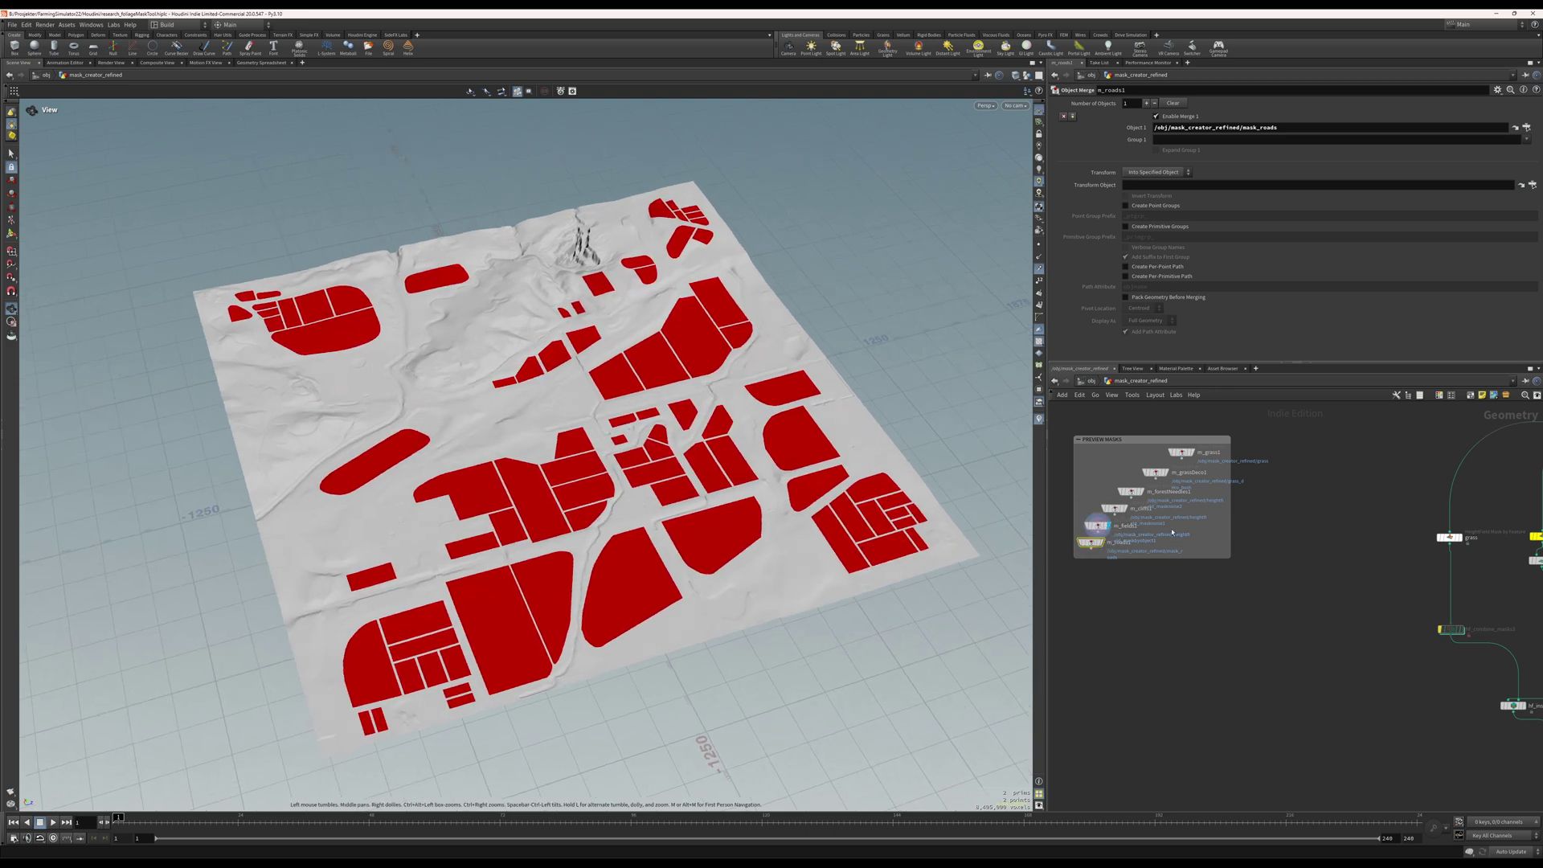
pyautogui.moveTo(1448, 569); pyautogui.dragTo(1112, 548, button='middle')
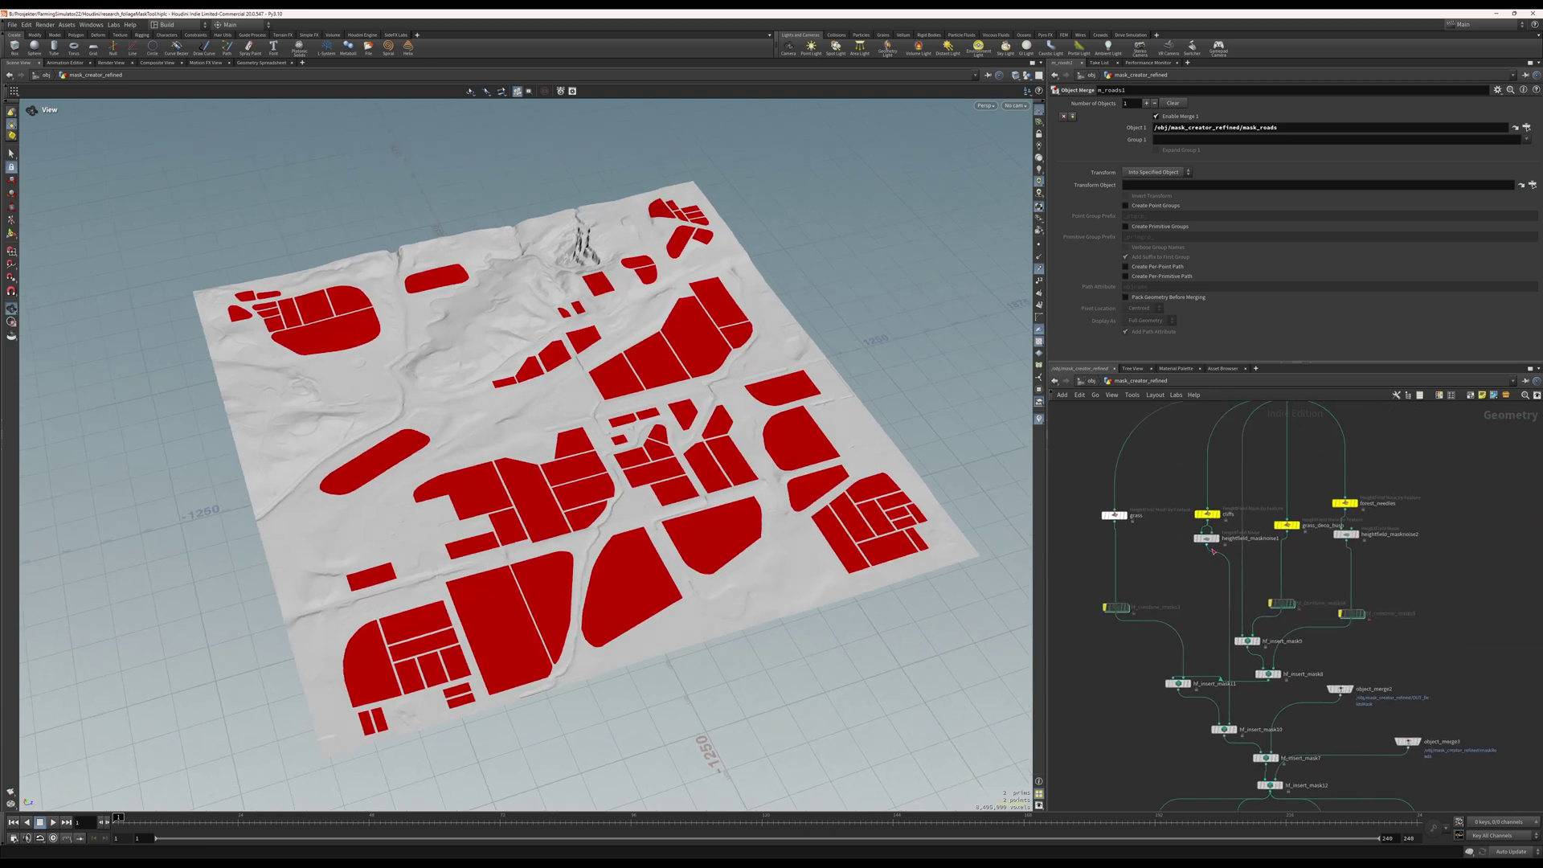
pyautogui.click(1217, 515)
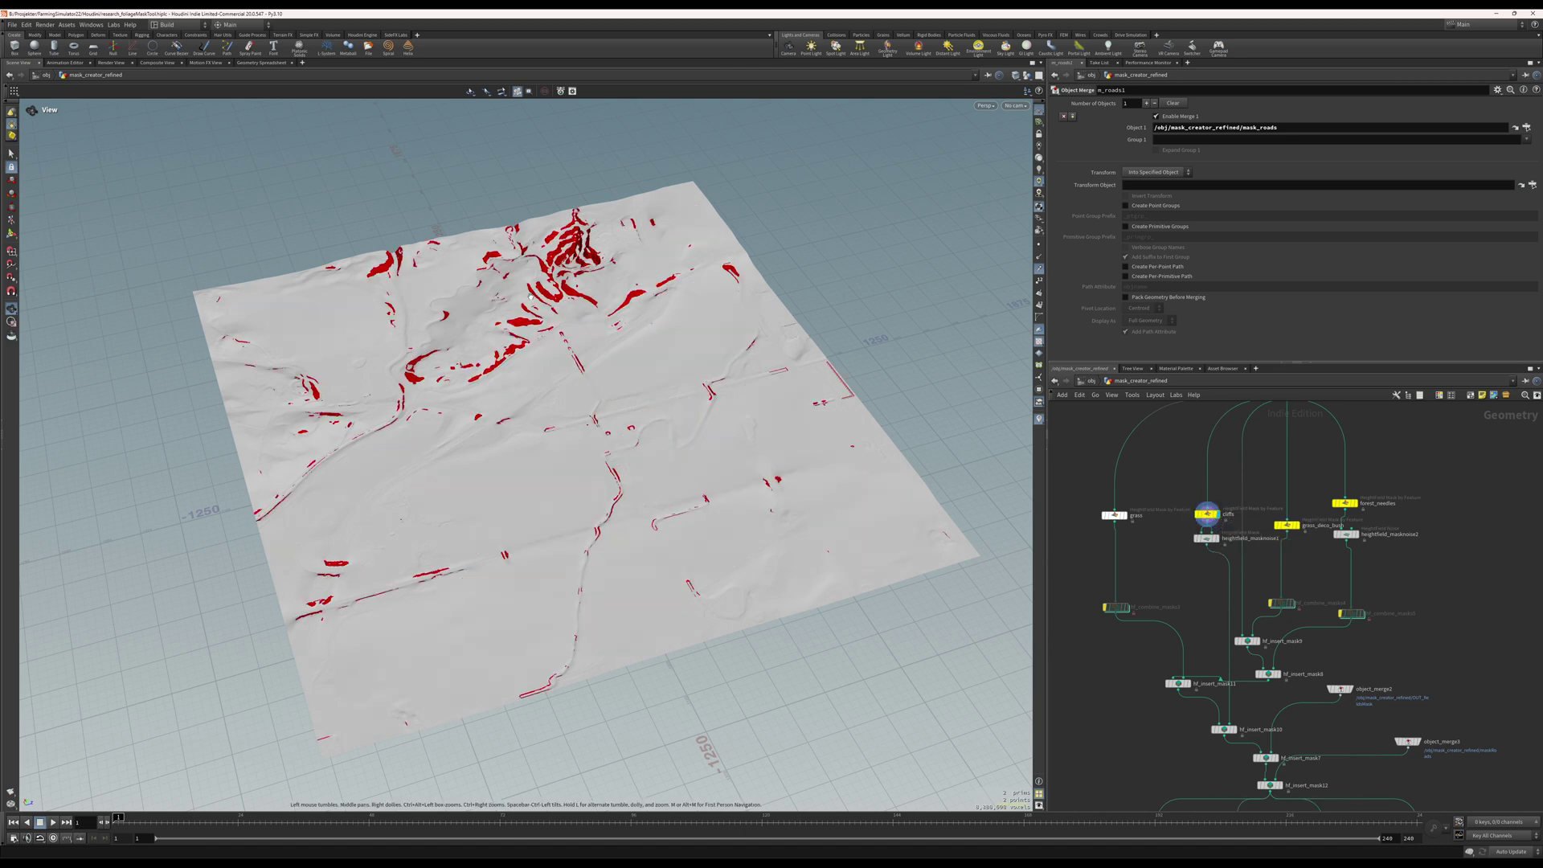
# Display the grass_deco_bush mask and lower its Min Slope Angle to about 0.49
pyautogui.click(1295, 525)
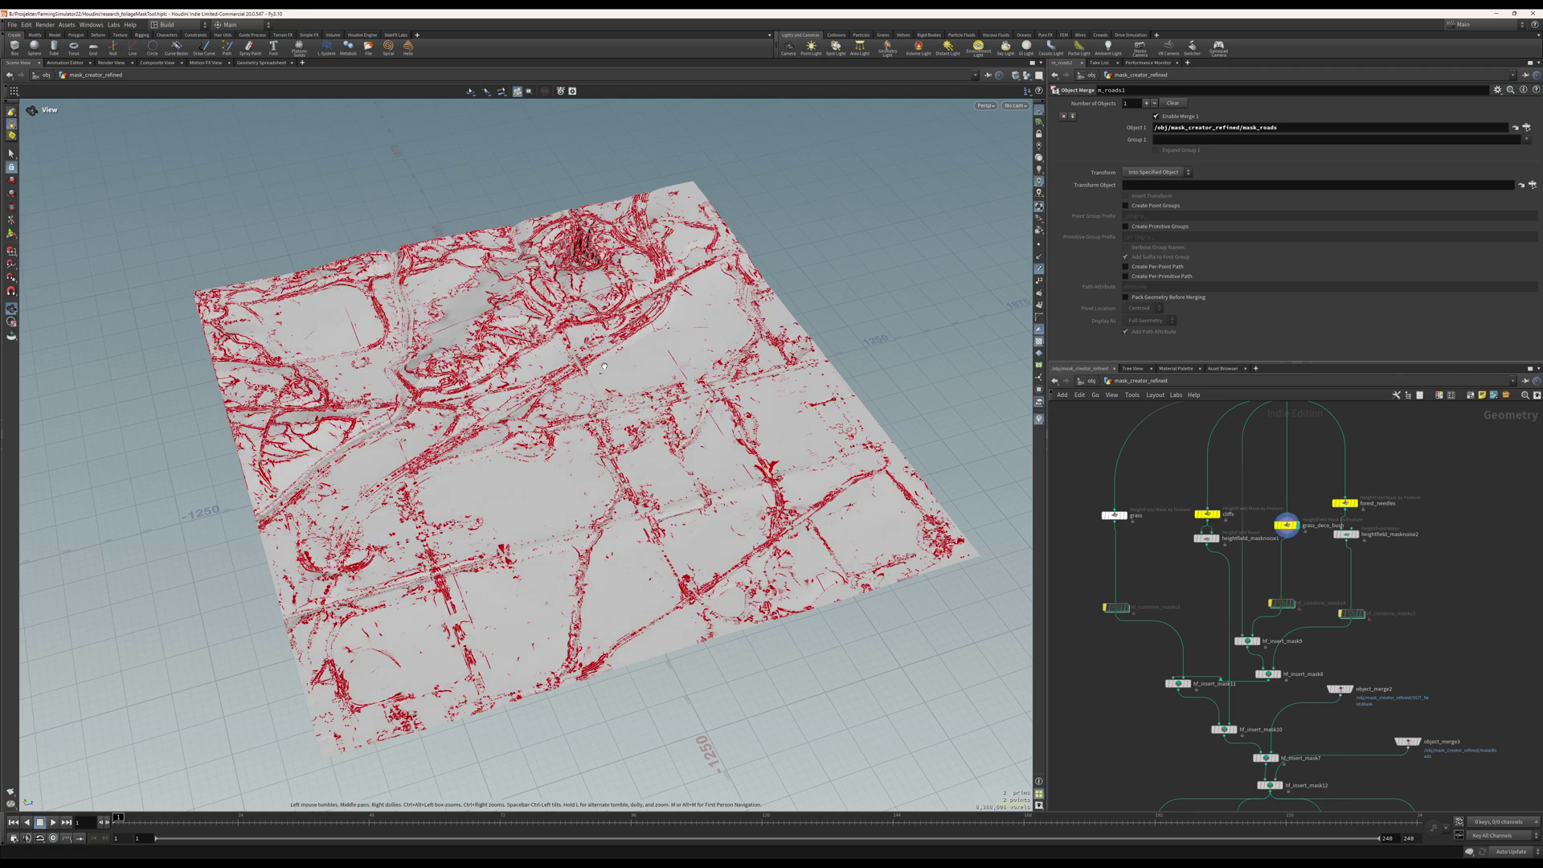
pyautogui.click(1287, 525)
pyautogui.moveTo(1183, 170)
pyautogui.mouseDown()
pyautogui.moveTo(1199, 174)
pyautogui.moveTo(1161, 174)
pyautogui.mouseUp()
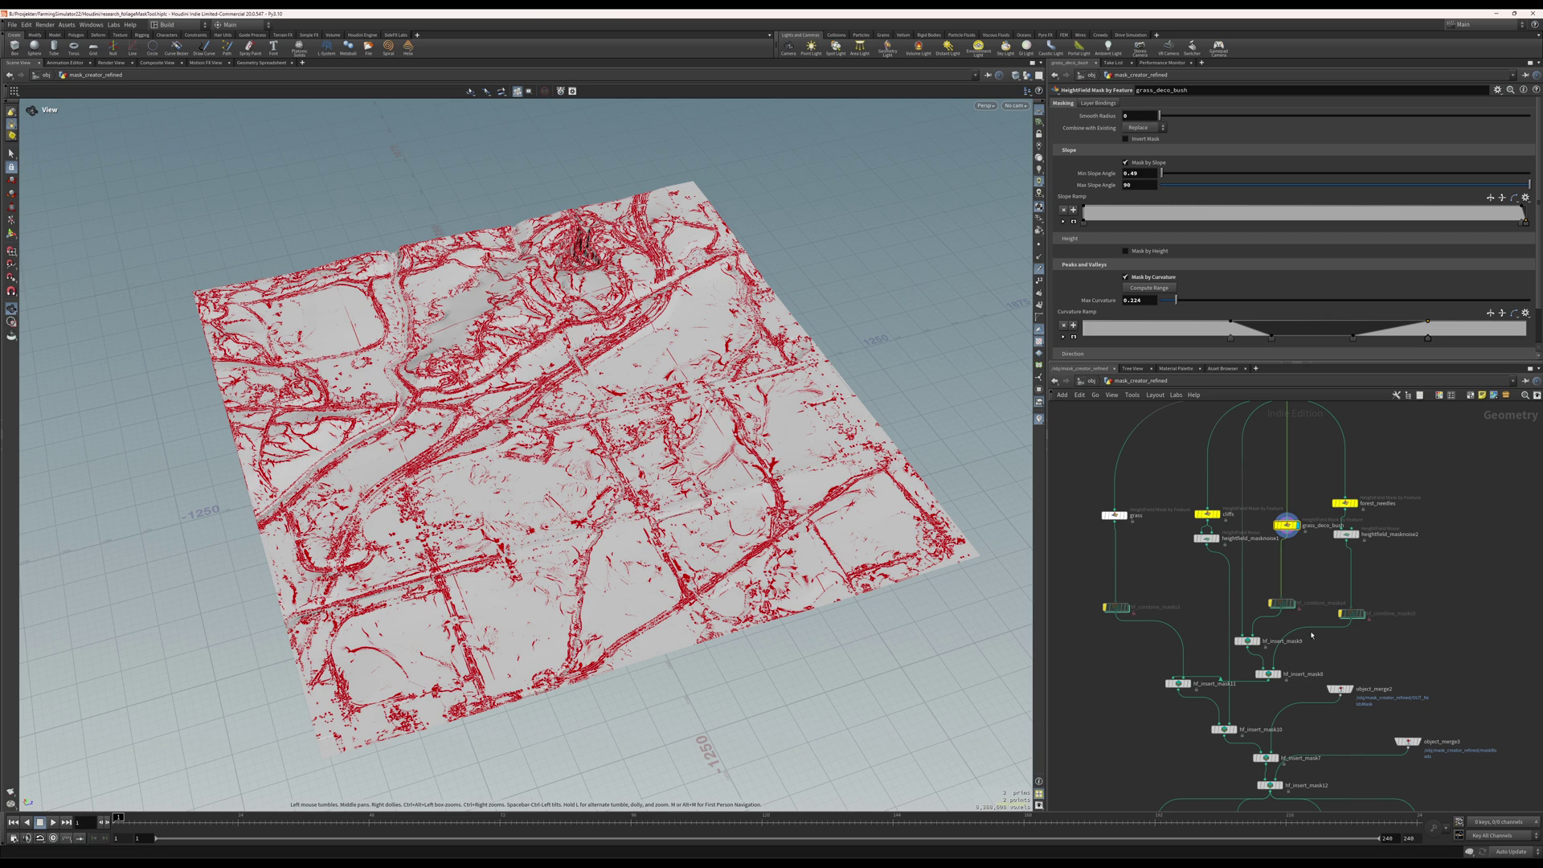
# Inspect the forest_needles mask and its settings, and compare the preview masks for roads, cliffs, forest needles and decorative grass
pyautogui.click(1351, 504)
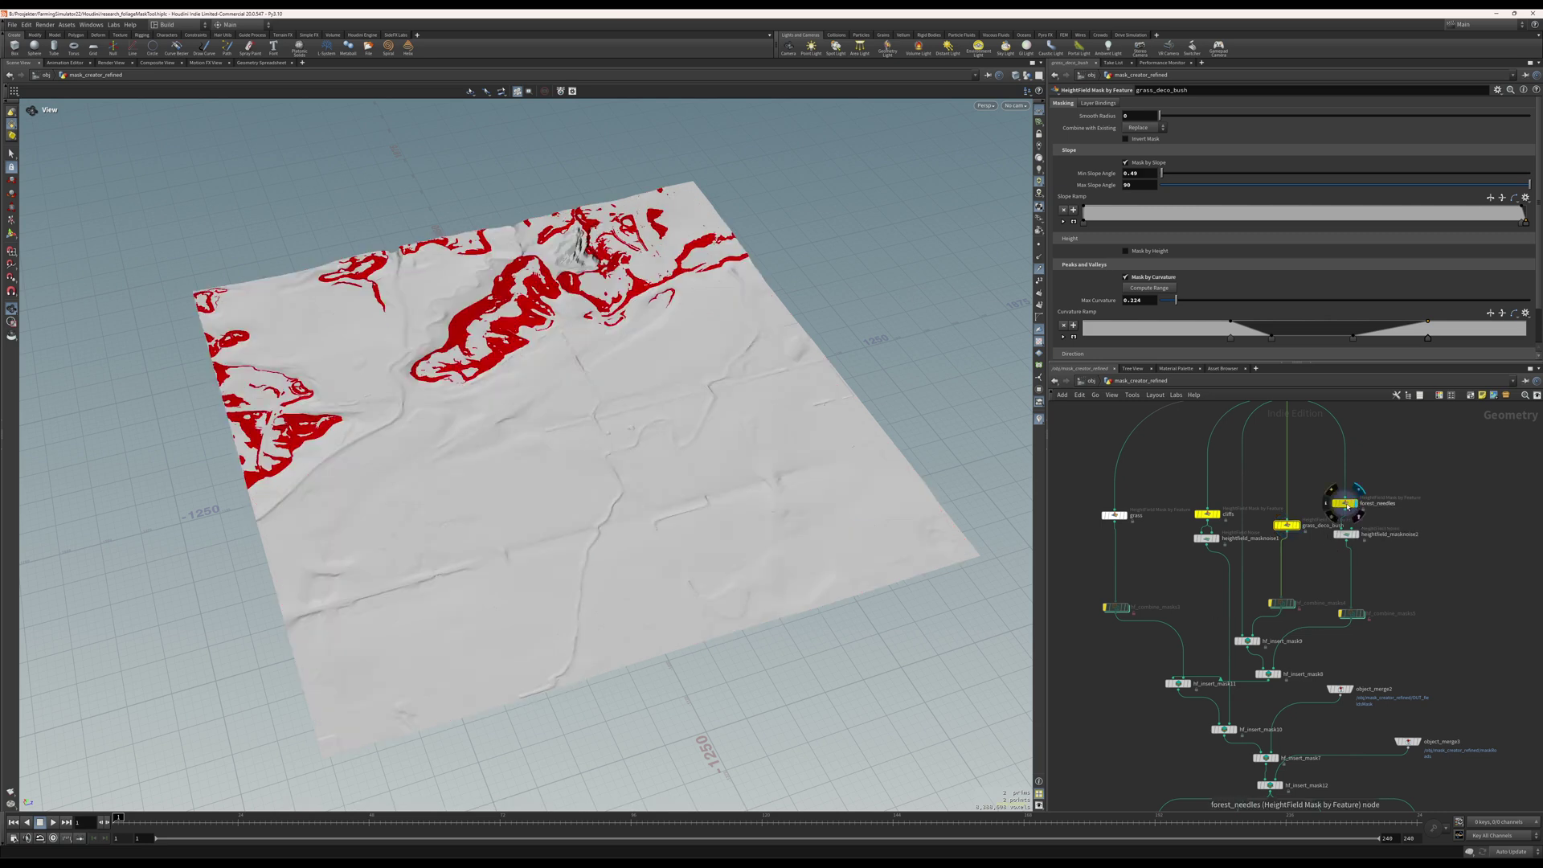
pyautogui.click(1346, 505)
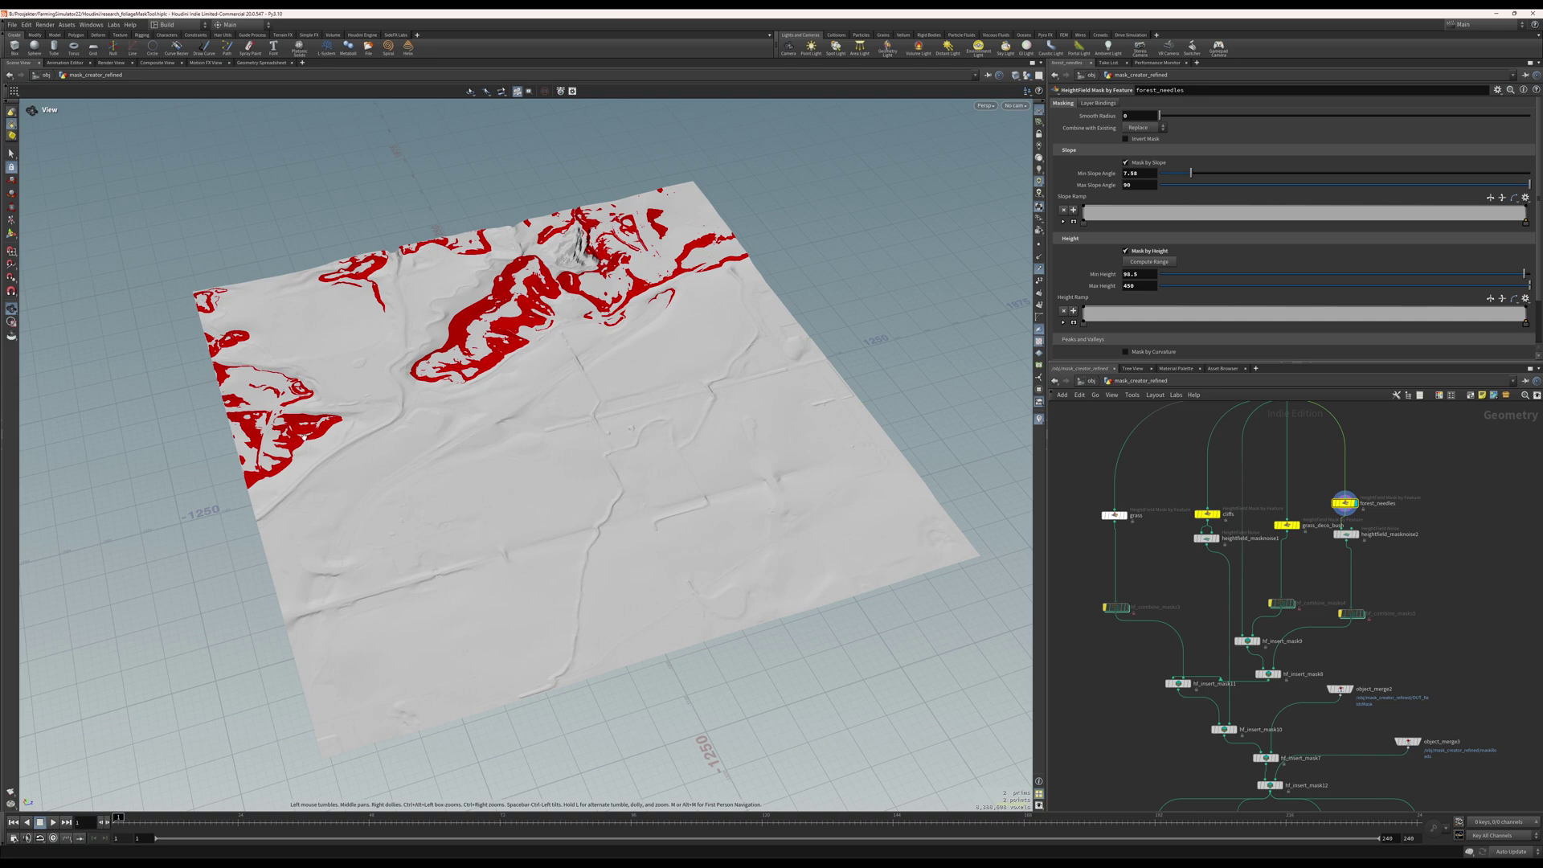
pyautogui.moveTo(1121, 465); pyautogui.dragTo(1539, 511, button='middle')
pyautogui.click(1193, 555)
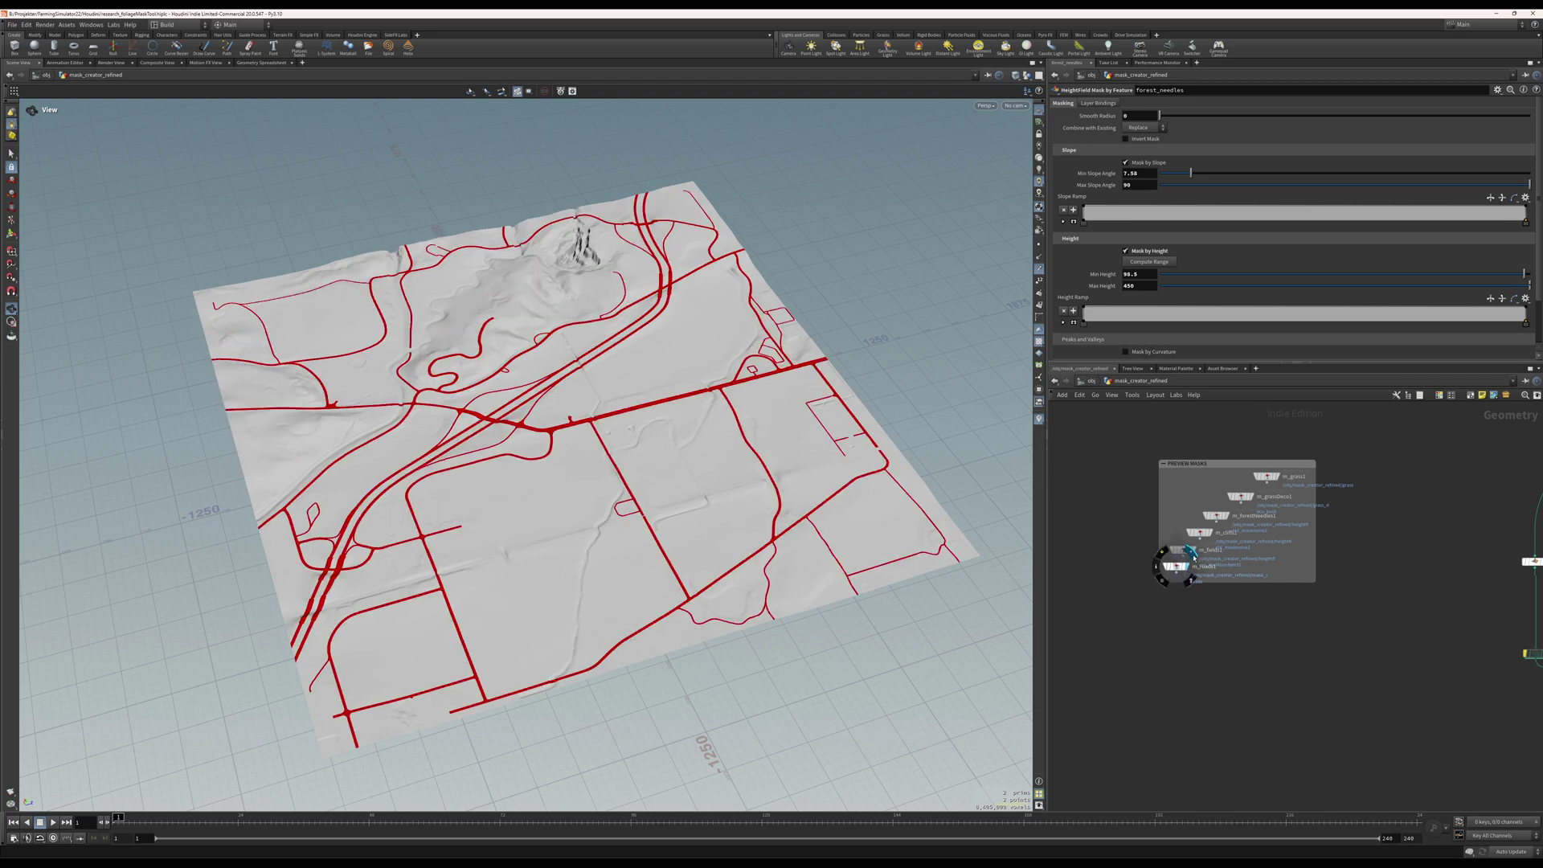
pyautogui.click(1197, 540)
pyautogui.click(1230, 507)
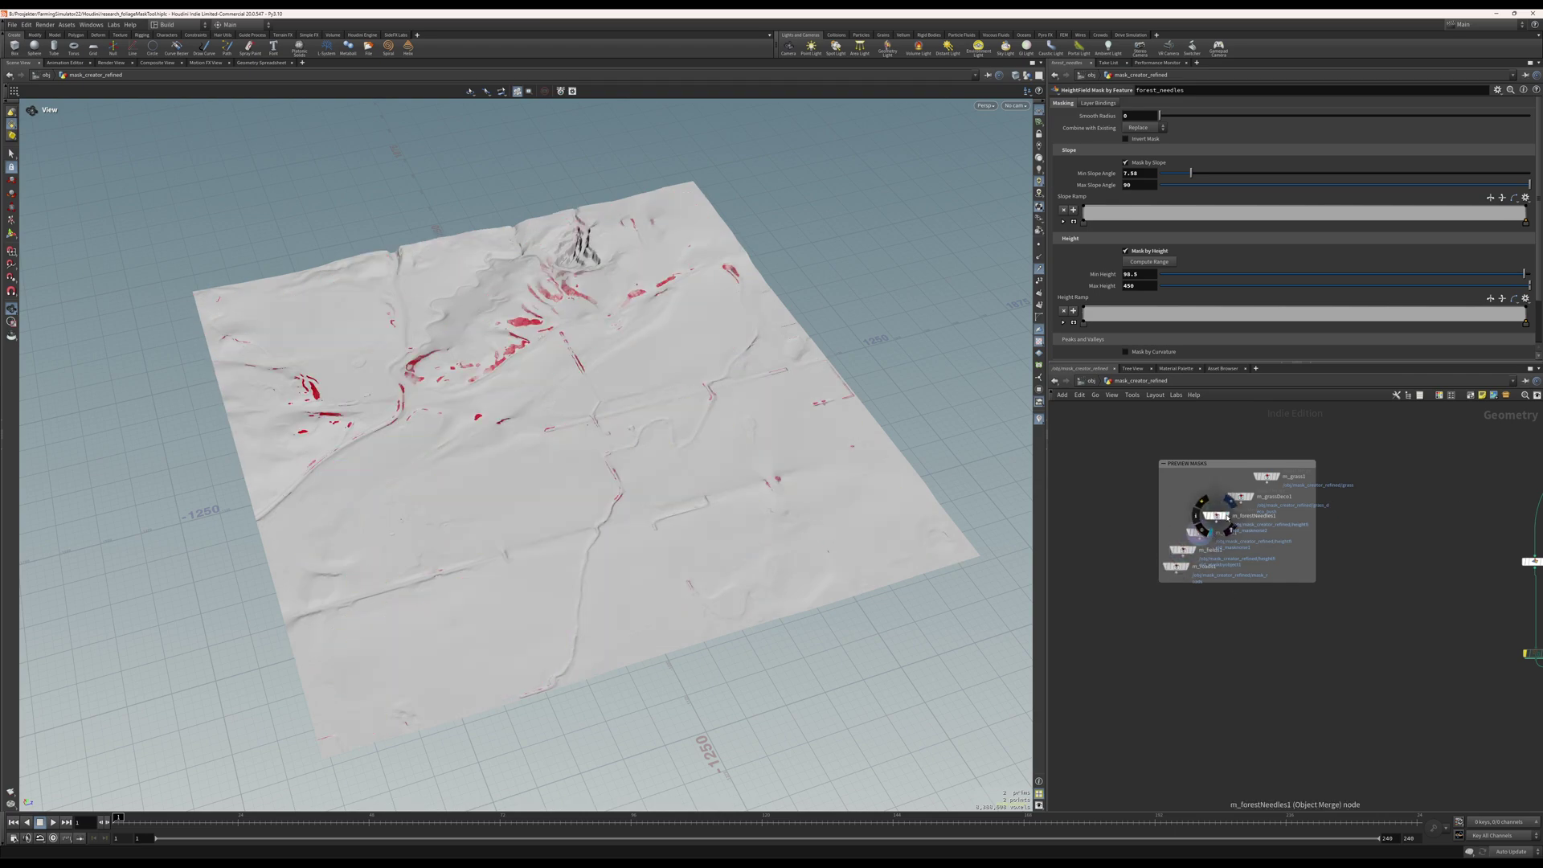
pyautogui.click(1254, 487)
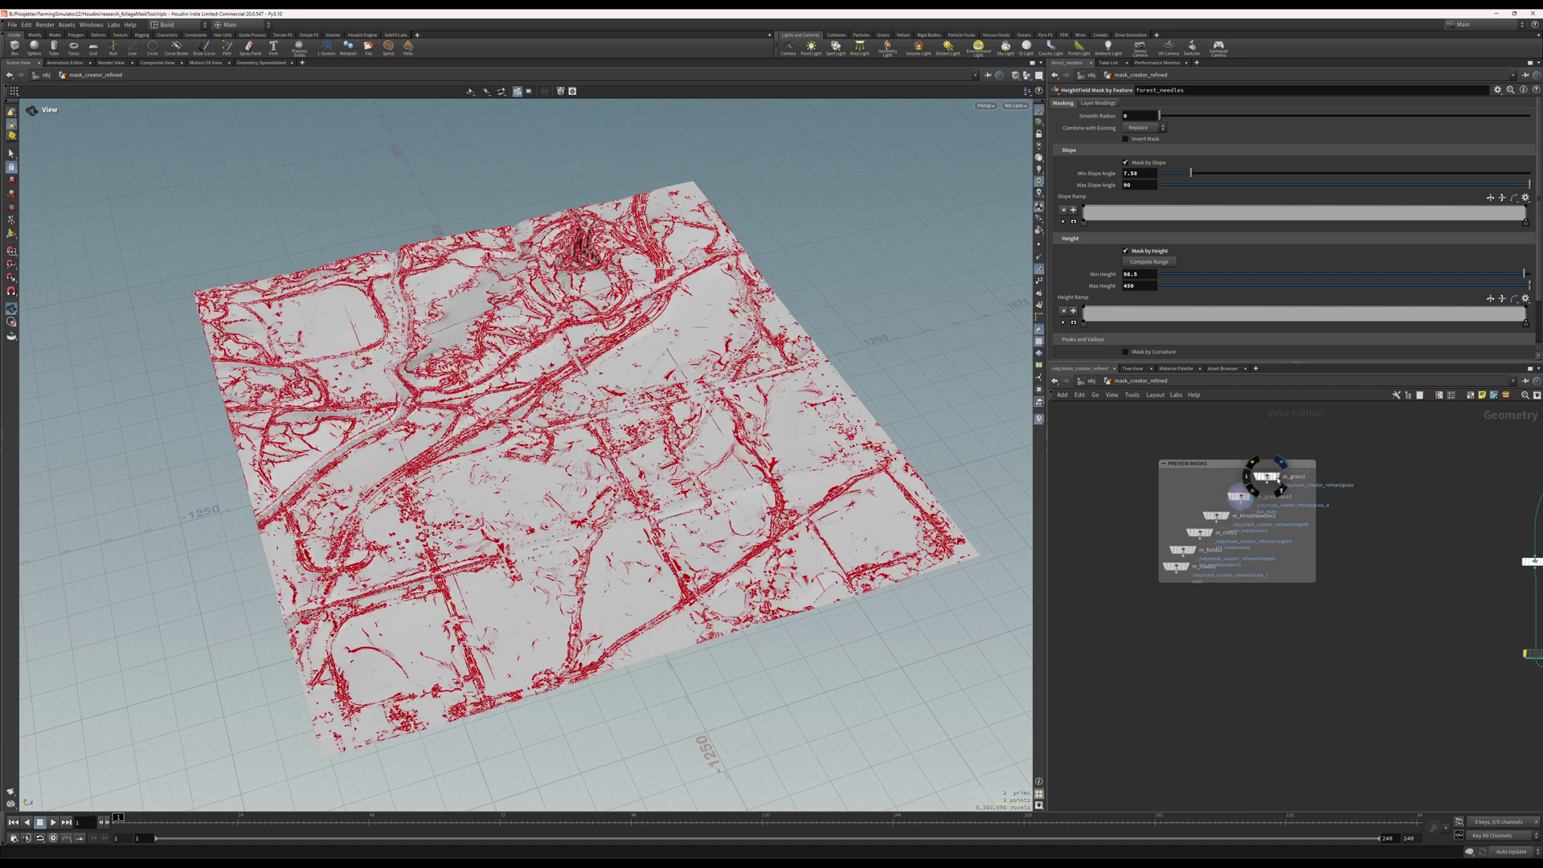
pyautogui.click(1278, 479)
pyautogui.click(1252, 497)
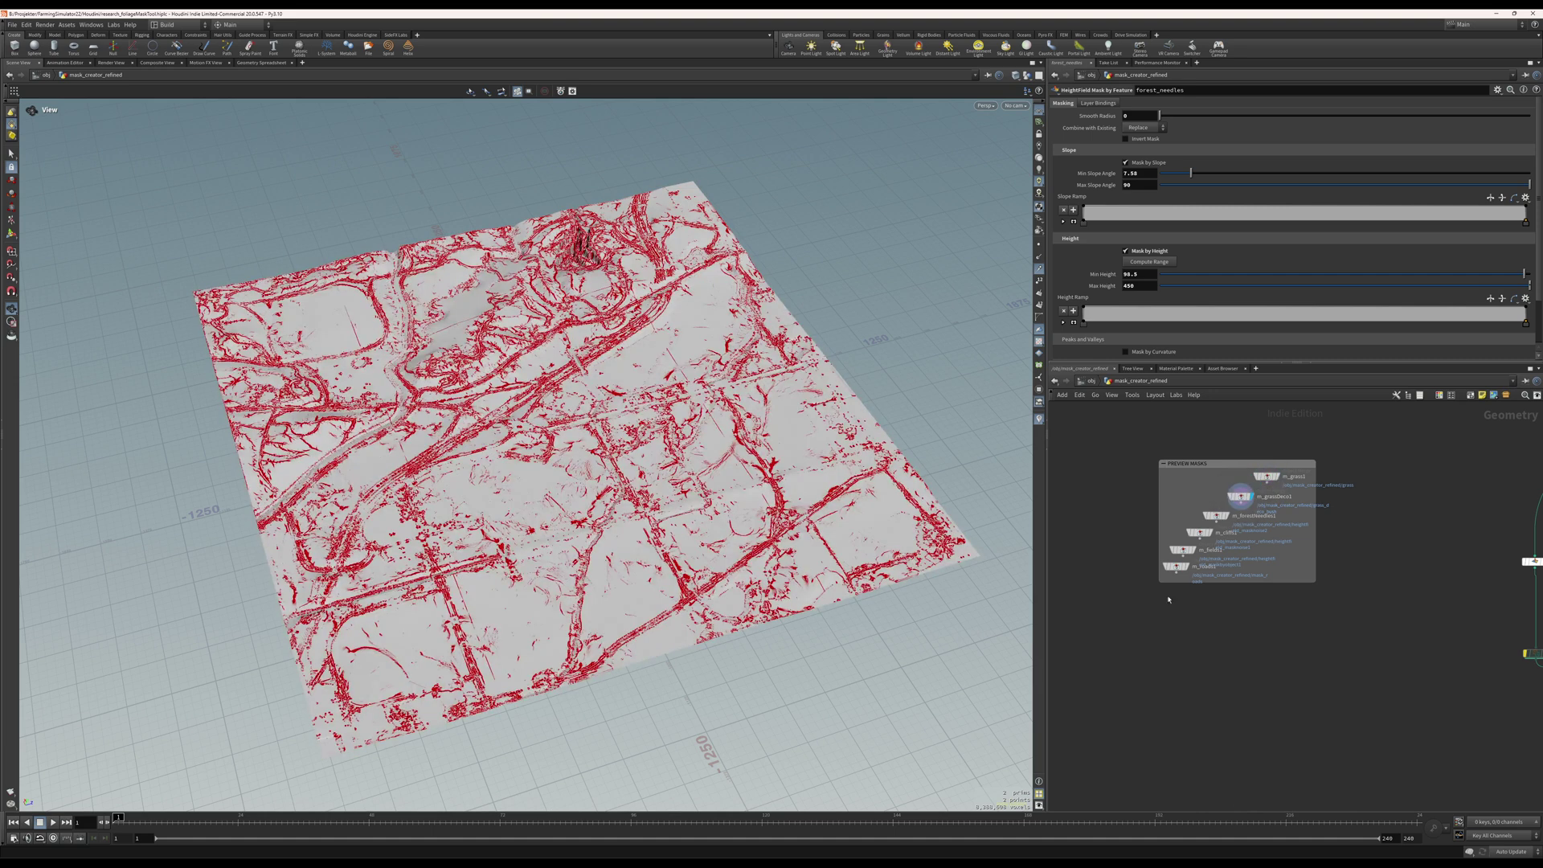
# Switch to File Explorer, open the images folder in ConvertToFoliageGeneratorMask, and examine the exported mask images
pyautogui.hotkey('alt', 'Tab')
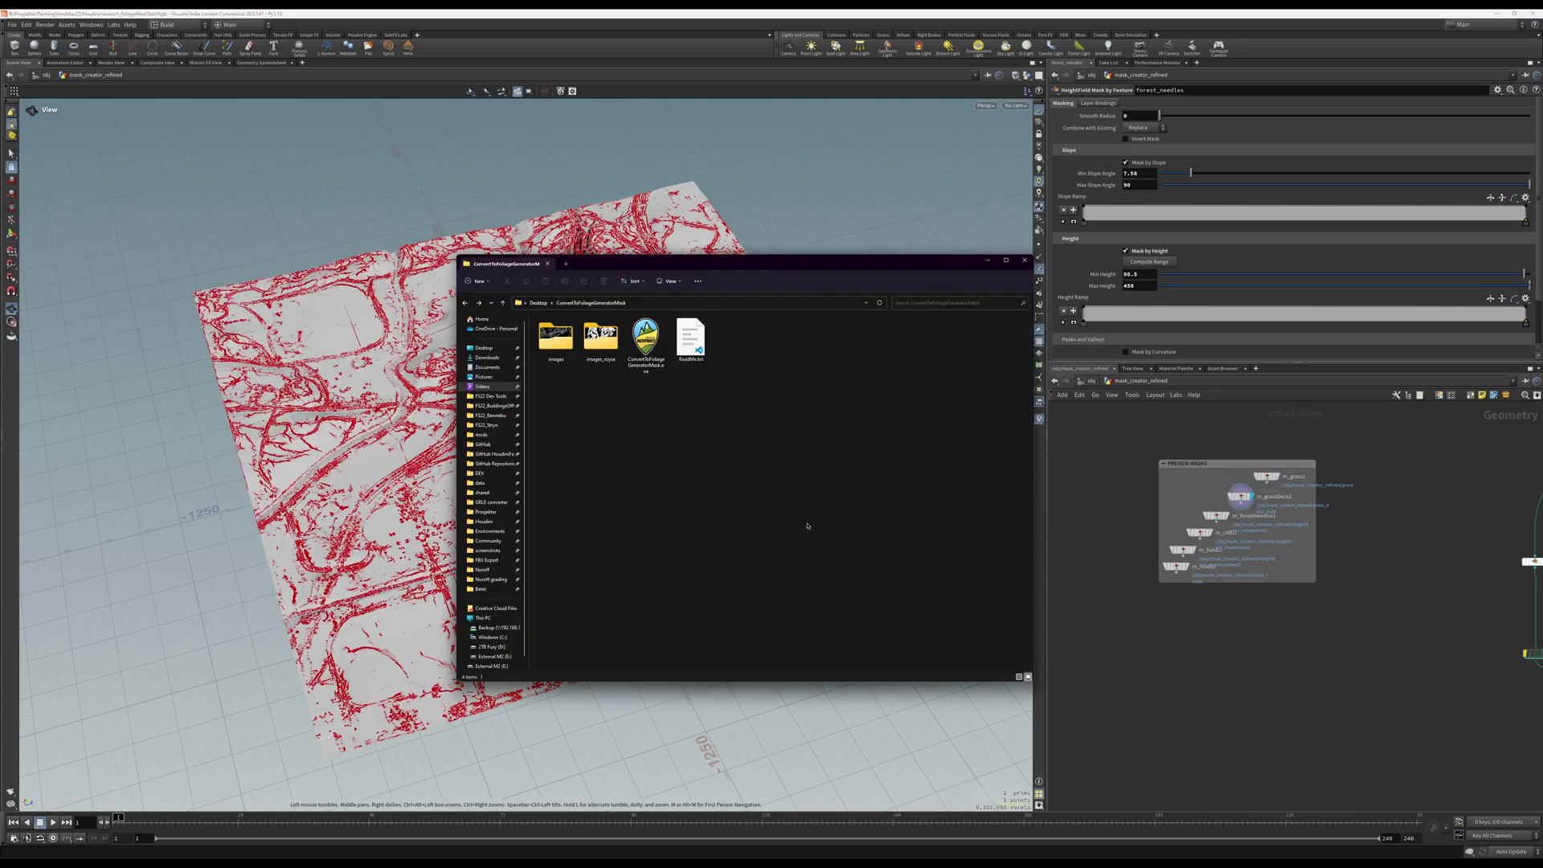
pyautogui.doubleClick(555, 336)
pyautogui.click(555, 342)
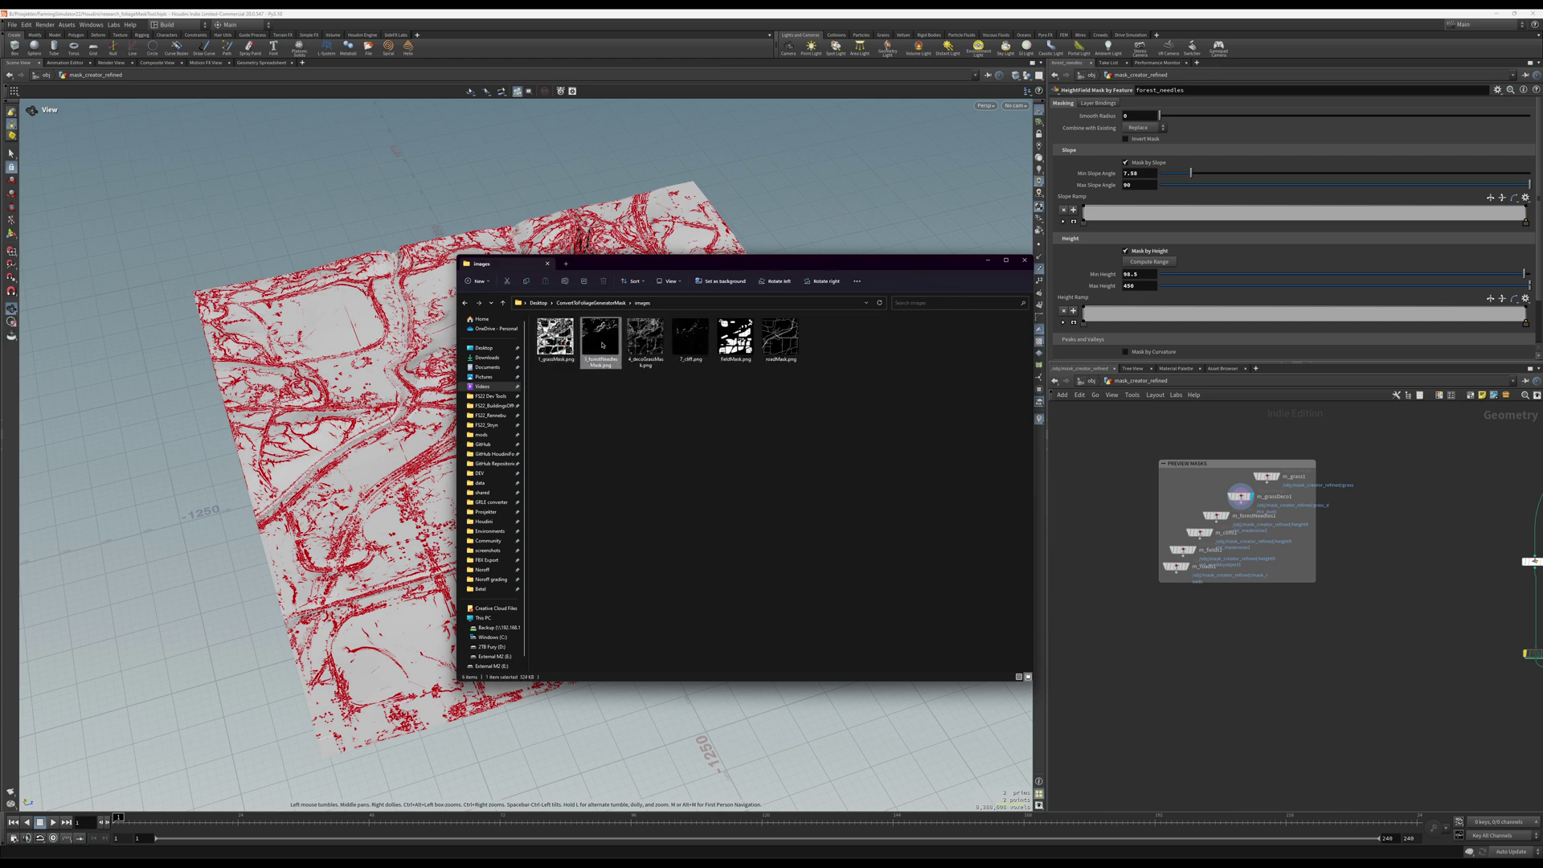
pyautogui.click(707, 344)
pyautogui.click(736, 340)
pyautogui.moveTo(711, 379); pyautogui.dragTo(537, 320)
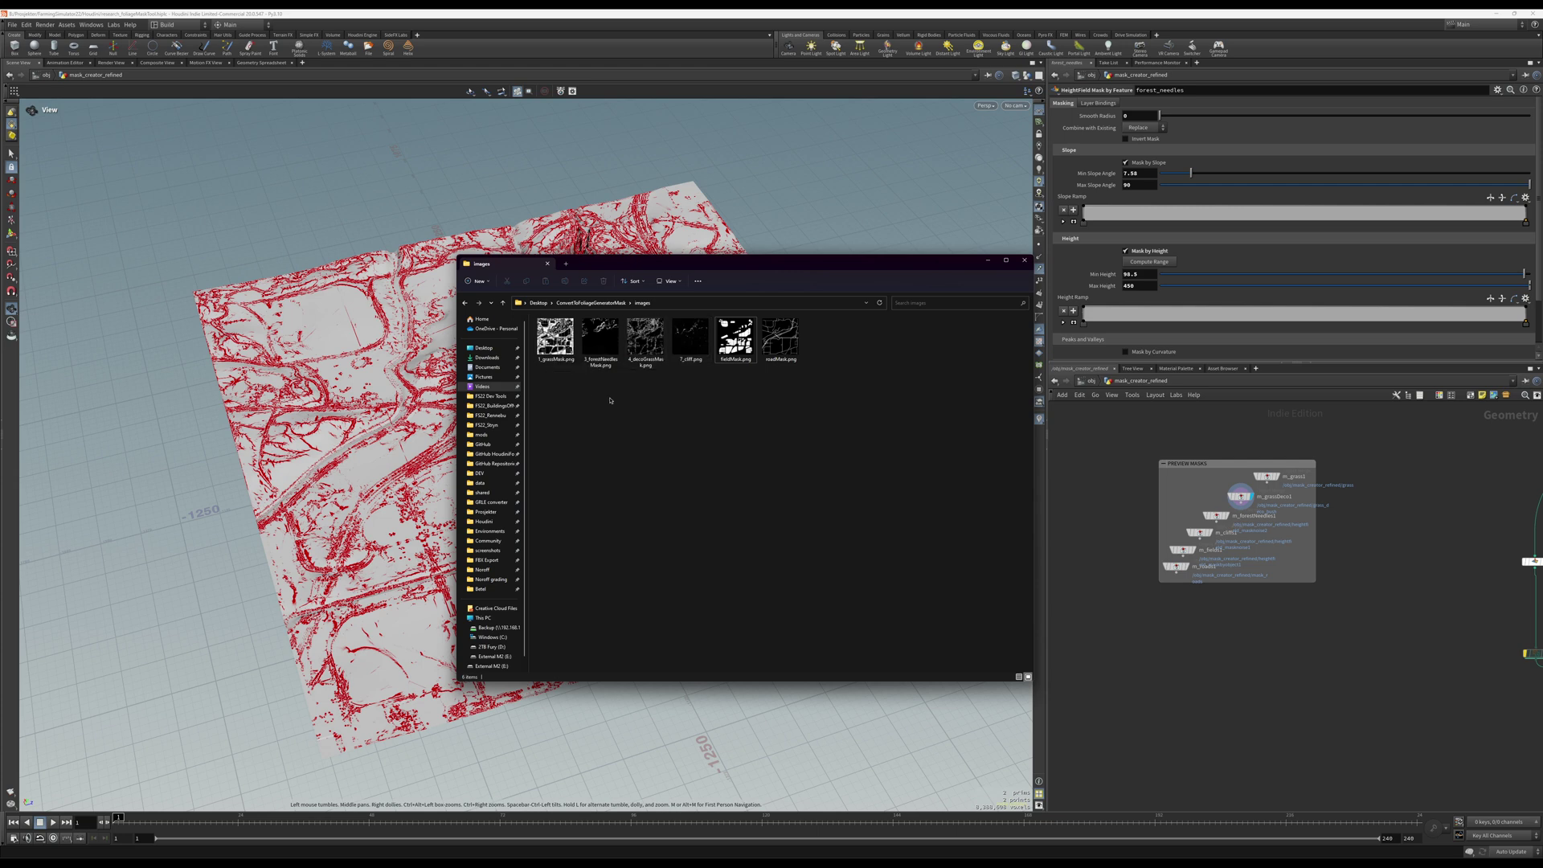
pyautogui.moveTo(727, 379); pyautogui.dragTo(794, 346)
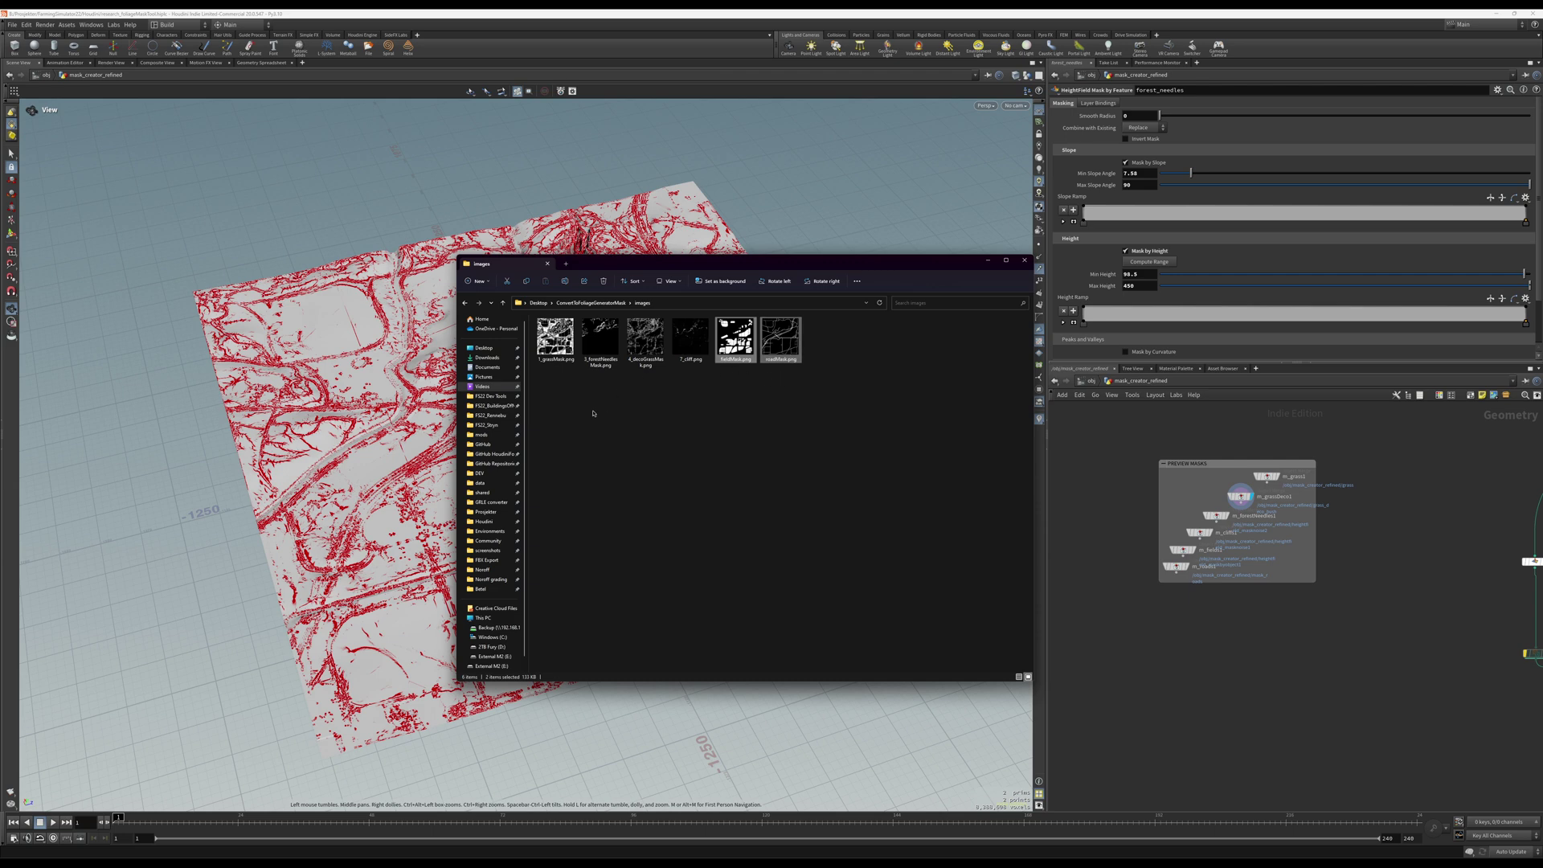
pyautogui.moveTo(700, 377); pyautogui.dragTo(546, 345)
pyautogui.click(774, 410)
# Move fieldMask.png and roadMask.png from images up to the ConvertToFoliageGeneratorMask folder and generate the foliage mask without them
pyautogui.moveTo(815, 395); pyautogui.dragTo(727, 338)
pyautogui.hotkey('ctrl', 'x')
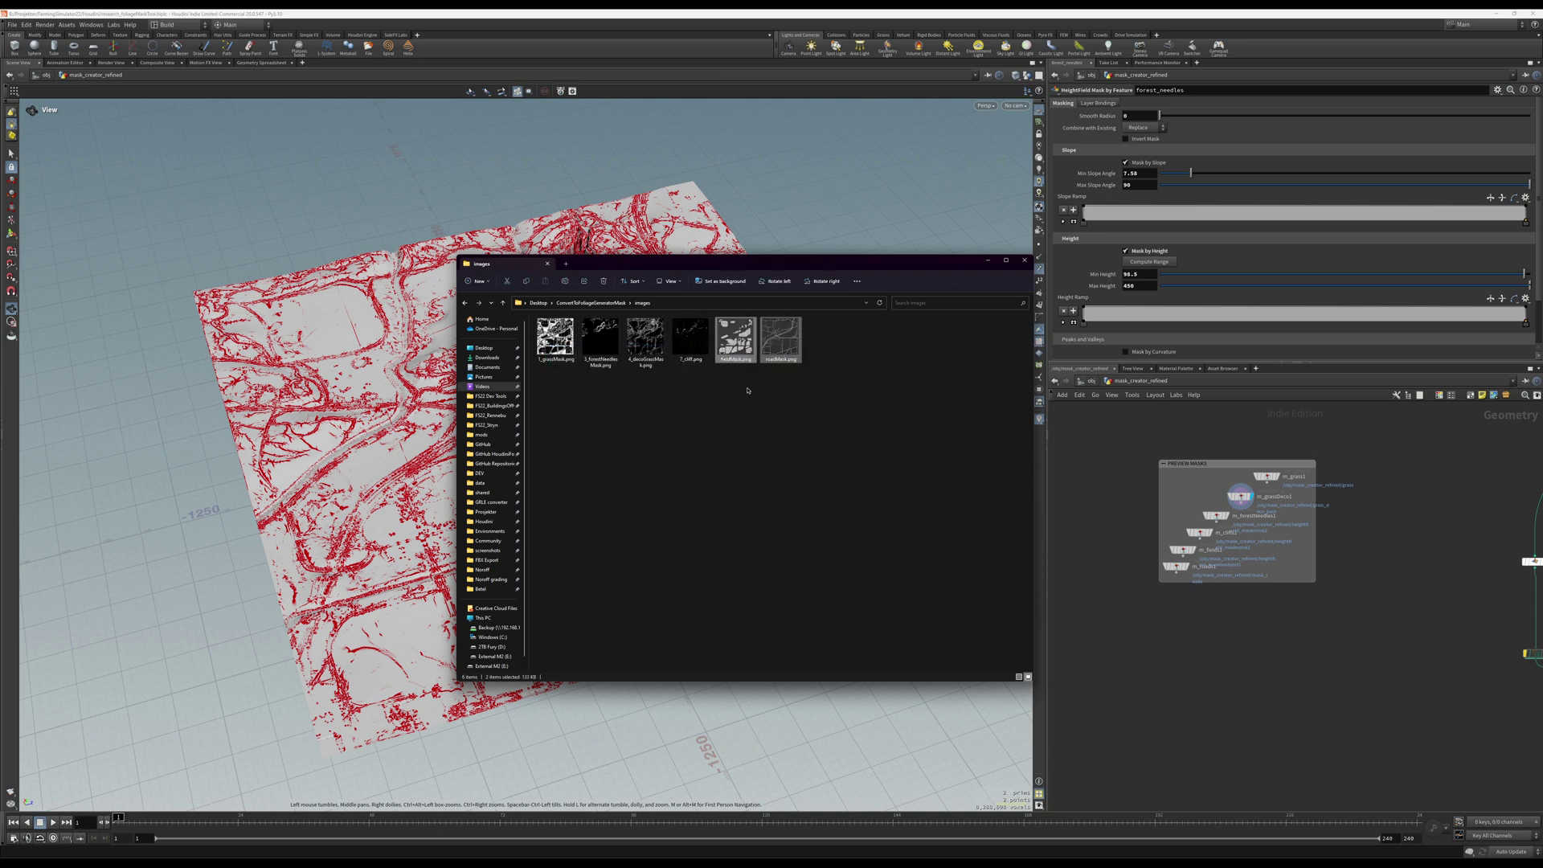
pyautogui.hotkey('alt', 'Left')
pyautogui.click(847, 452)
pyautogui.hotkey('ctrl', 'v')
pyautogui.click(795, 449)
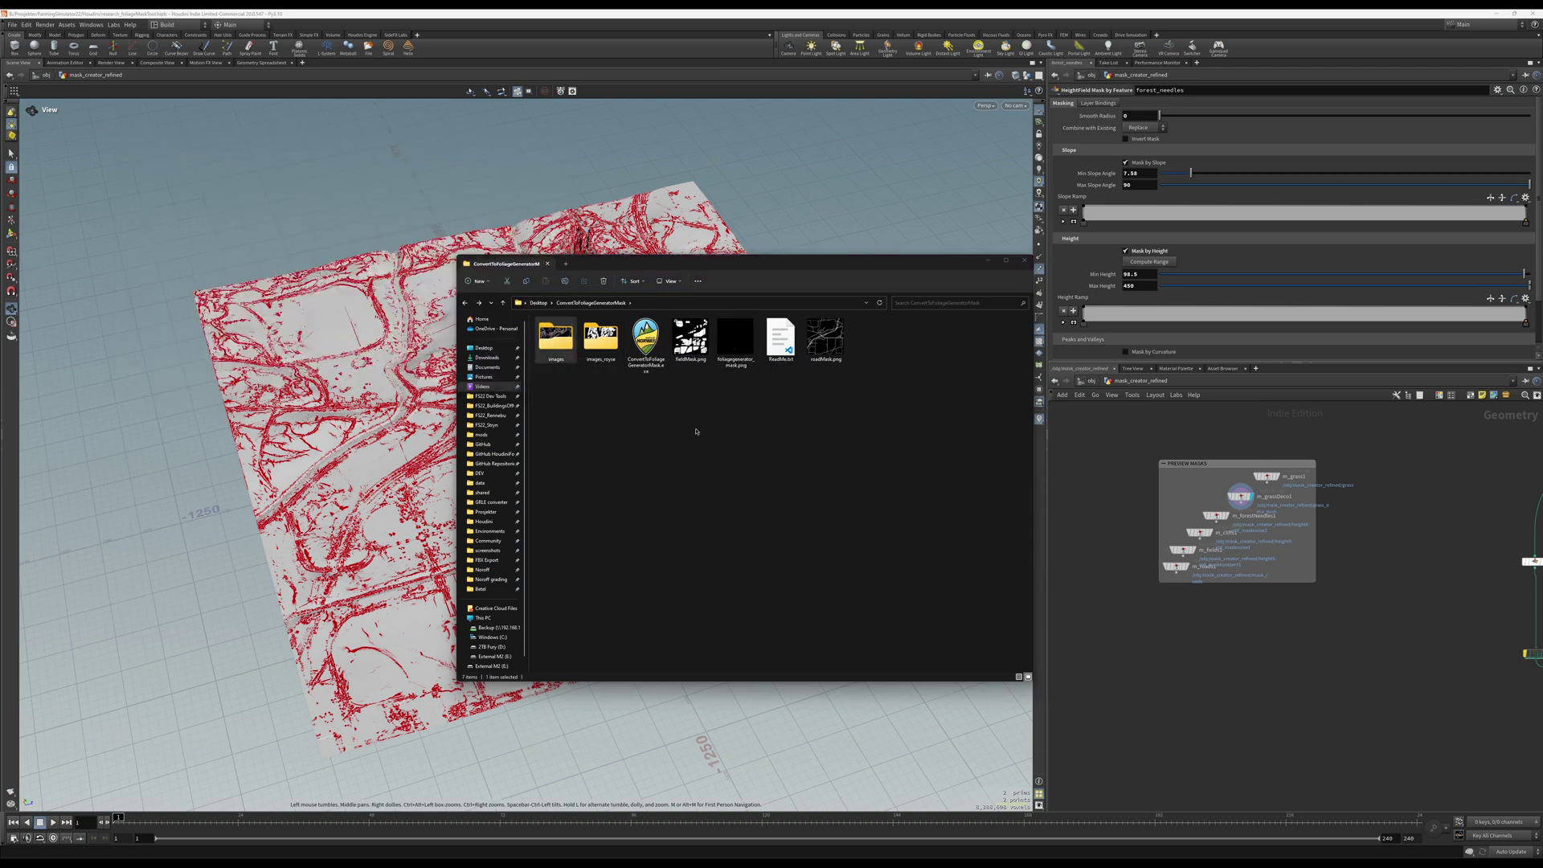
# Open the generated foliage mask PNG in Photoshop and add a Levels adjustment with a much lower white input to brighten it
pyautogui.doubleClick(746, 360)
pyautogui.click(1497, 852)
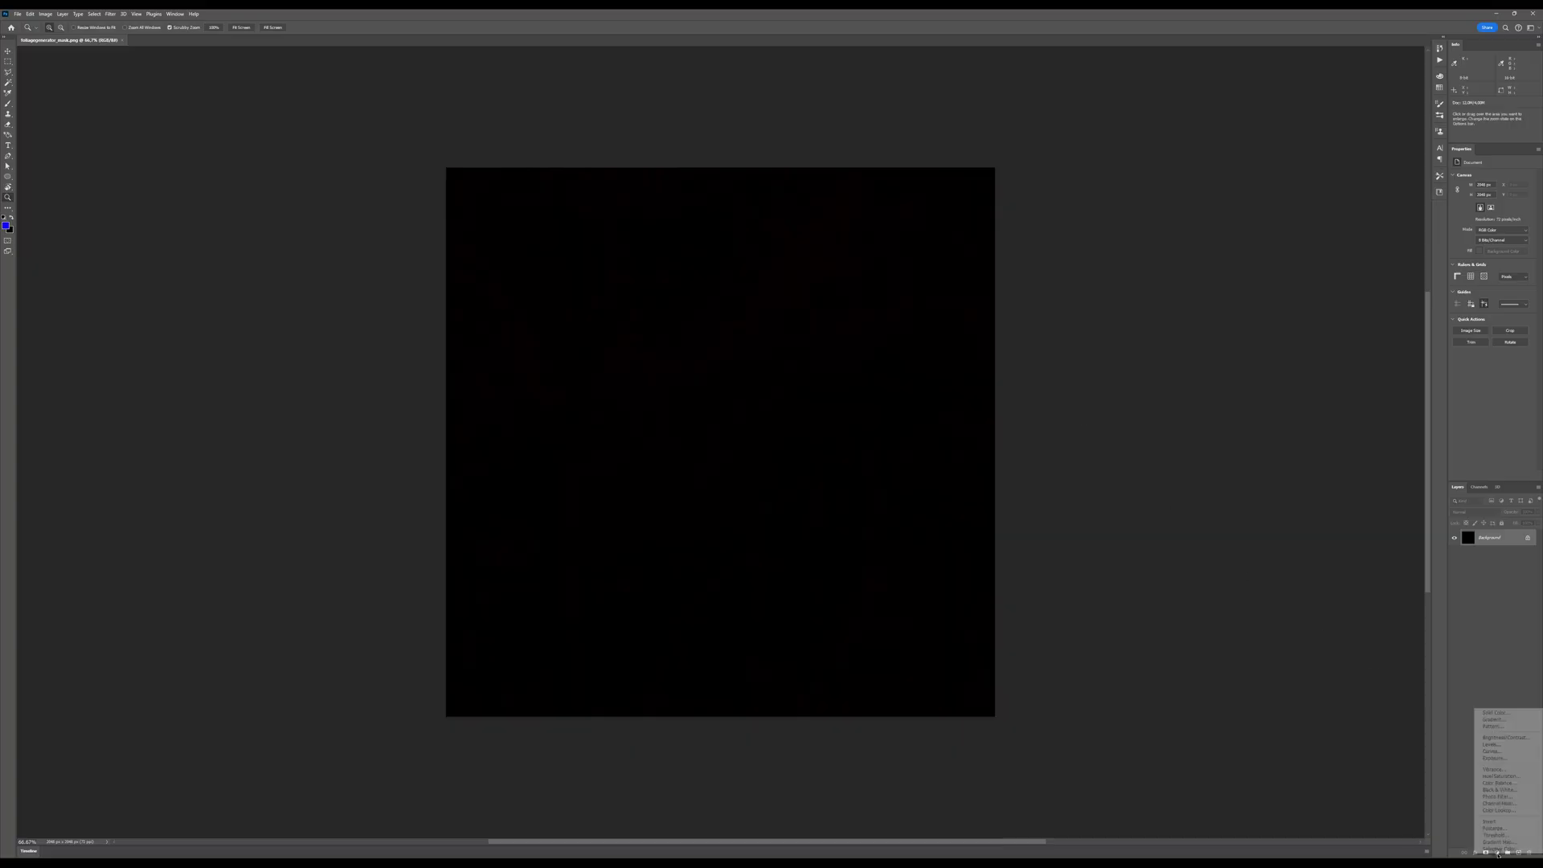
pyautogui.click(1499, 747)
pyautogui.moveTo(1533, 234); pyautogui.dragTo(1467, 234)
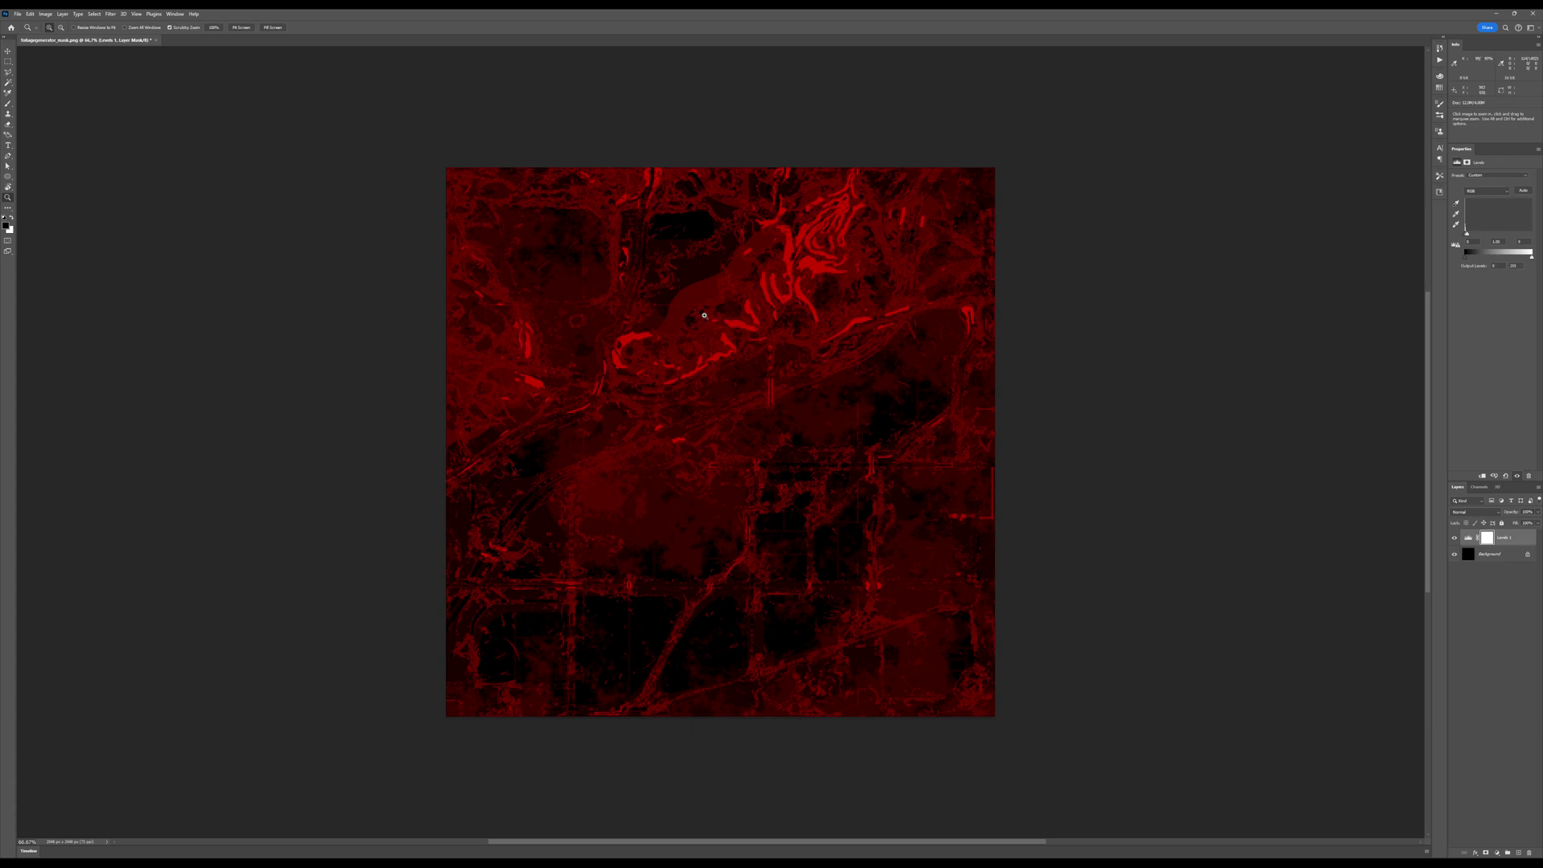
# Return to File Explorer, move fieldMask.png and roadMask.png back into the images folder, and run the ConvertToFoliageGeneratorMask program again
pyautogui.hotkey('alt', 'Tab')
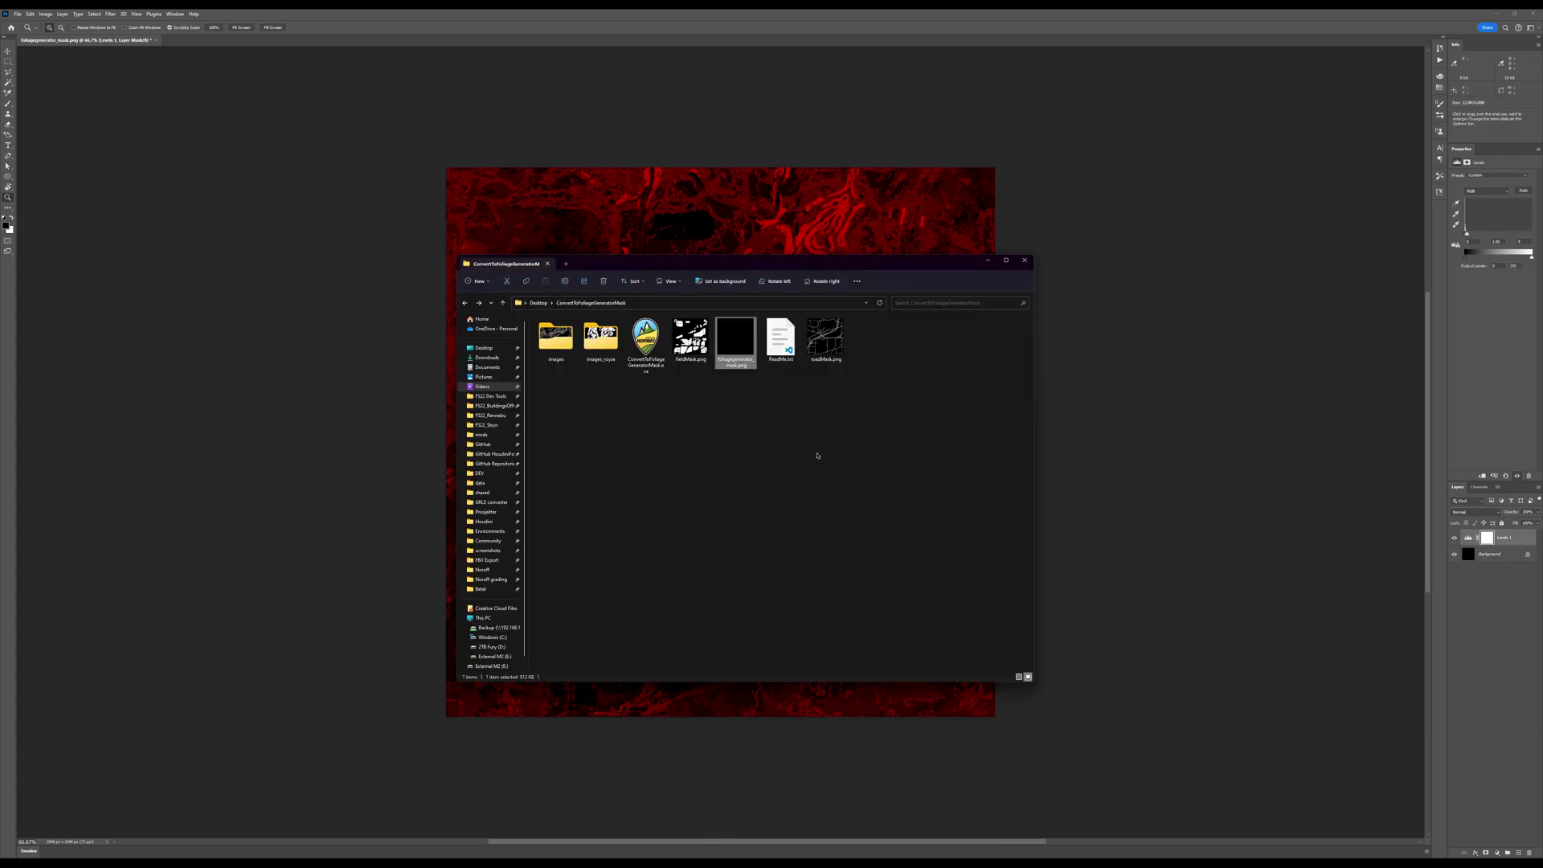
pyautogui.click(826, 346)
pyautogui.keyDown('ctrl'); pyautogui.click(691, 339); pyautogui.keyUp('ctrl')
pyautogui.moveTo(691, 340); pyautogui.dragTo(611, 350)
pyautogui.doubleClick(647, 338)
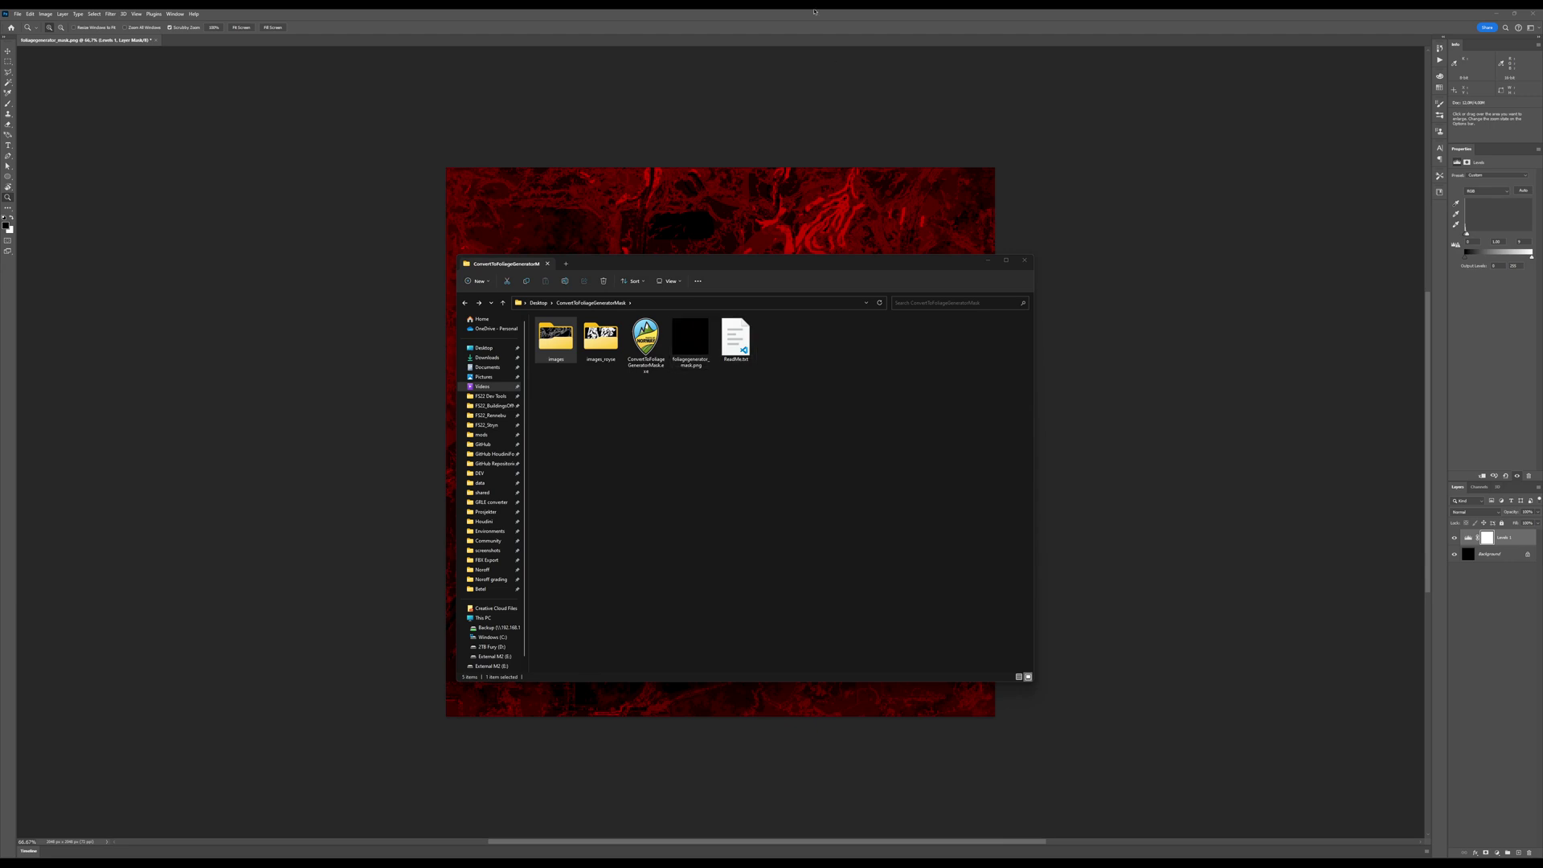
# Reload the regenerated foliage mask in Photoshop and brighten it with a Levels adjustment that has a strongly lowered white input
pyautogui.click(814, 16)
pyautogui.press('F12')
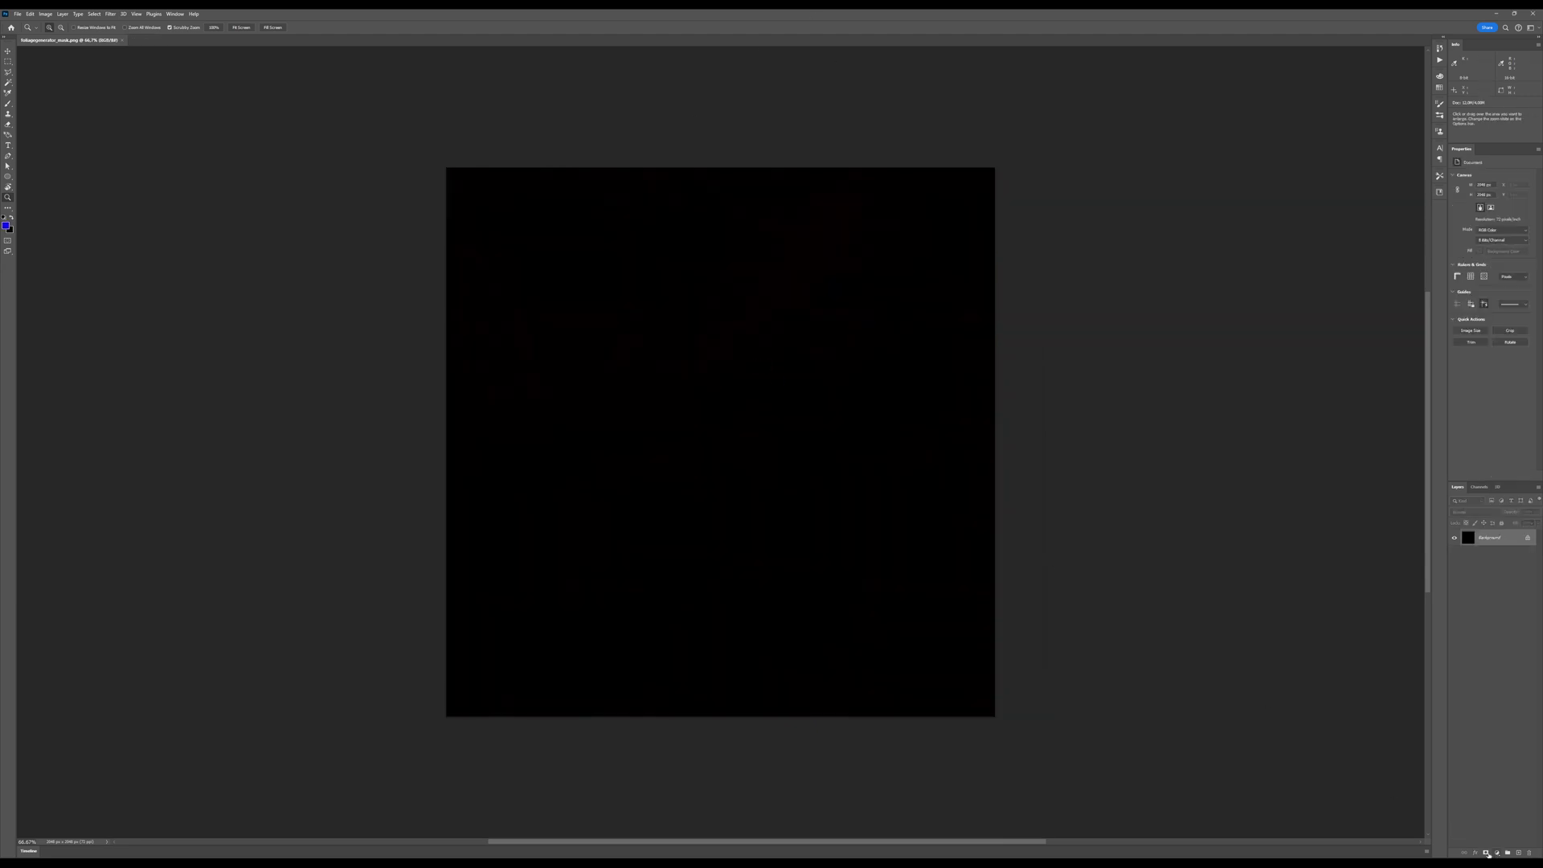
pyautogui.click(1497, 854)
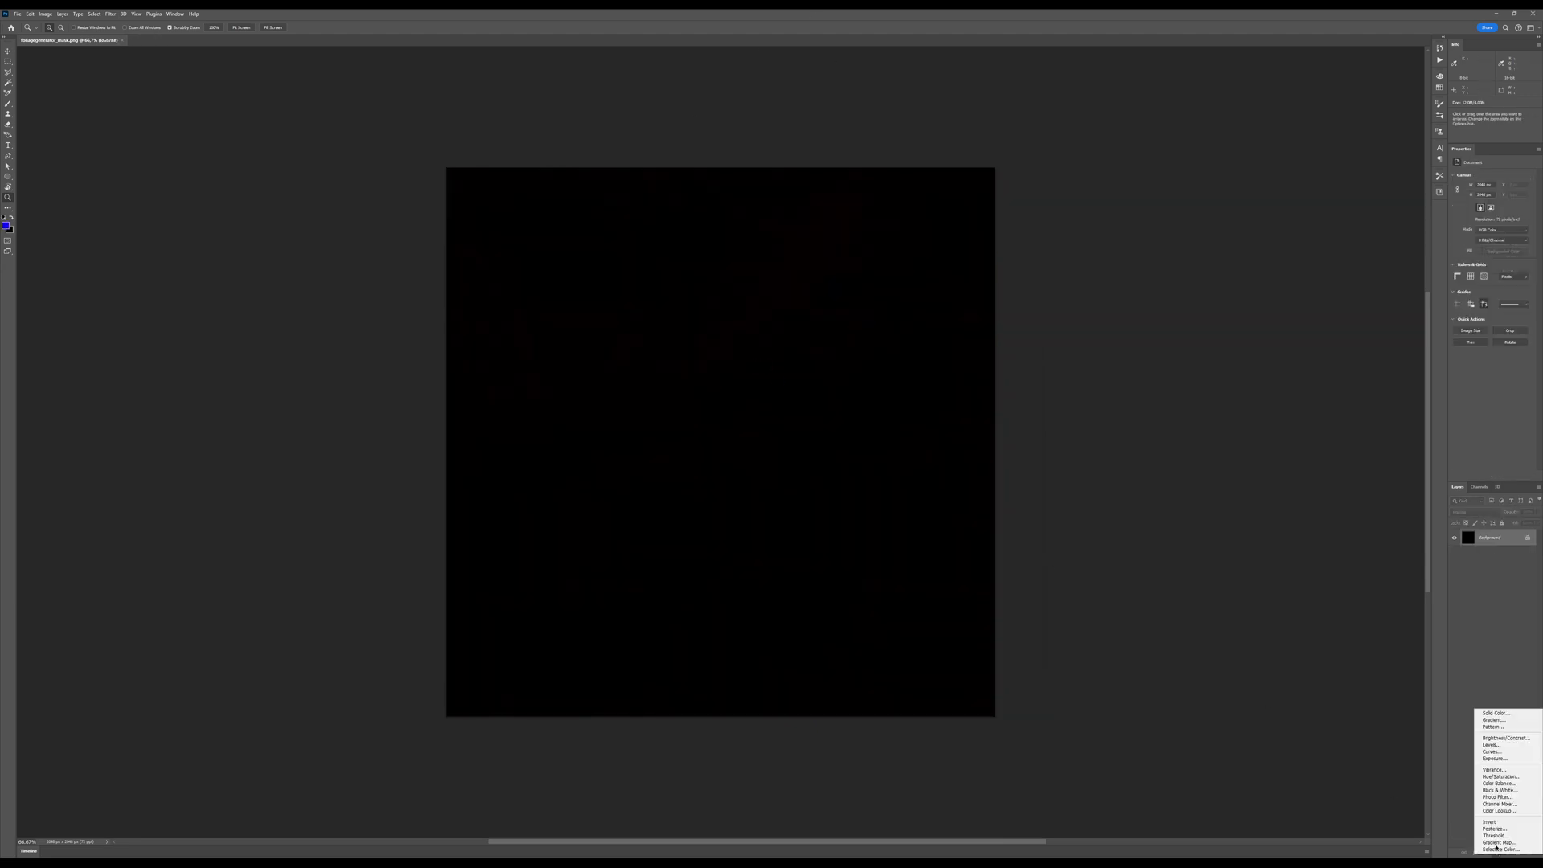
pyautogui.click(1499, 741)
pyautogui.moveTo(1479, 235); pyautogui.dragTo(1466, 235)
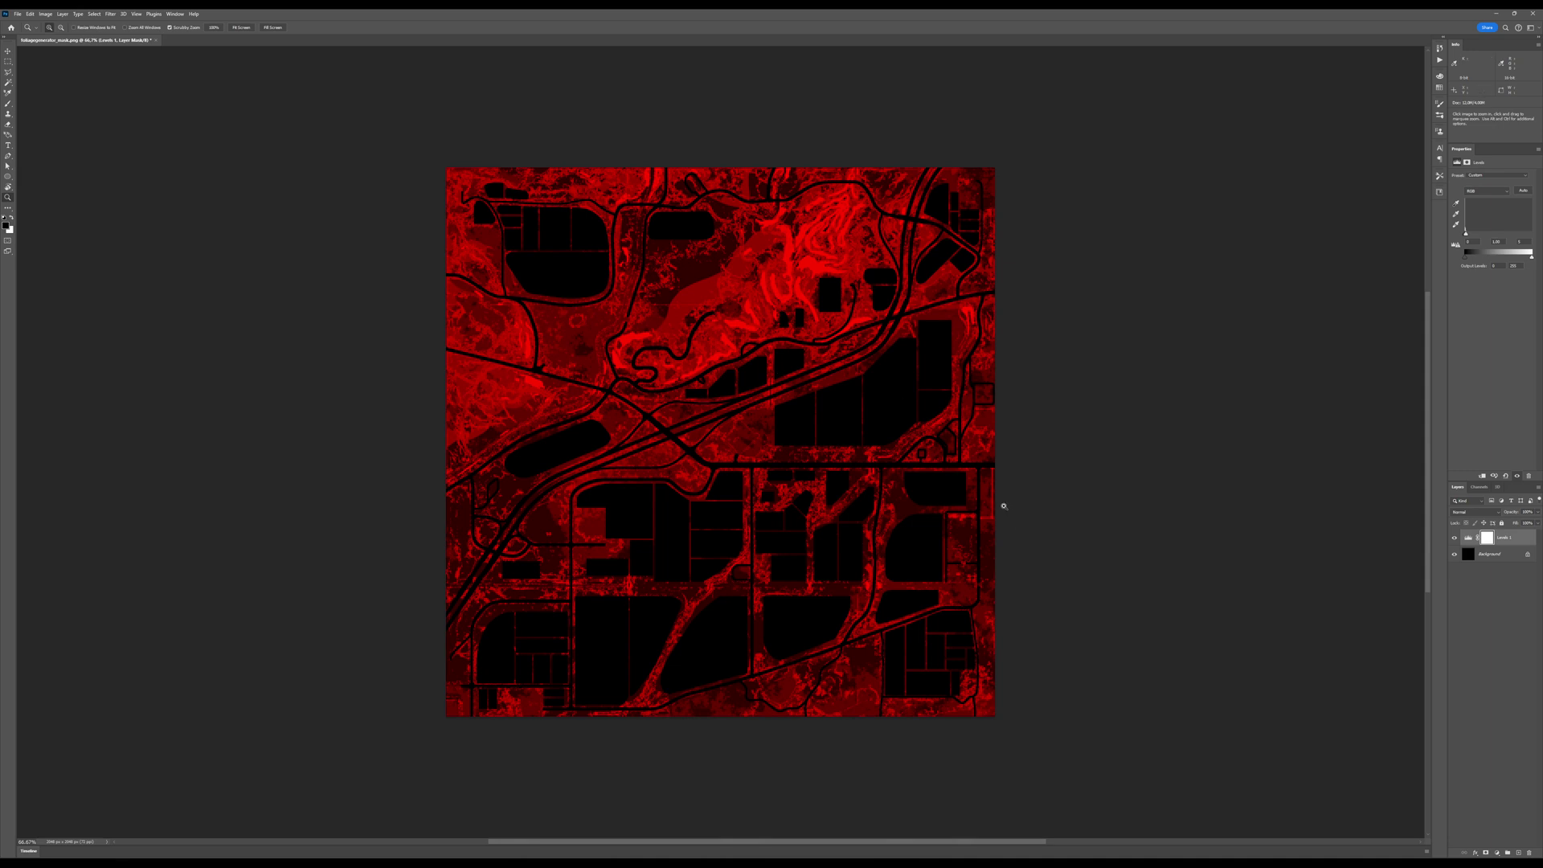
# Switch to GIANTS Editor and execute the A TESTMAP FOLIAGE CREATOR script to generate foliage across the map
pyautogui.moveTo(852, 865)
pyautogui.click(844, 817)
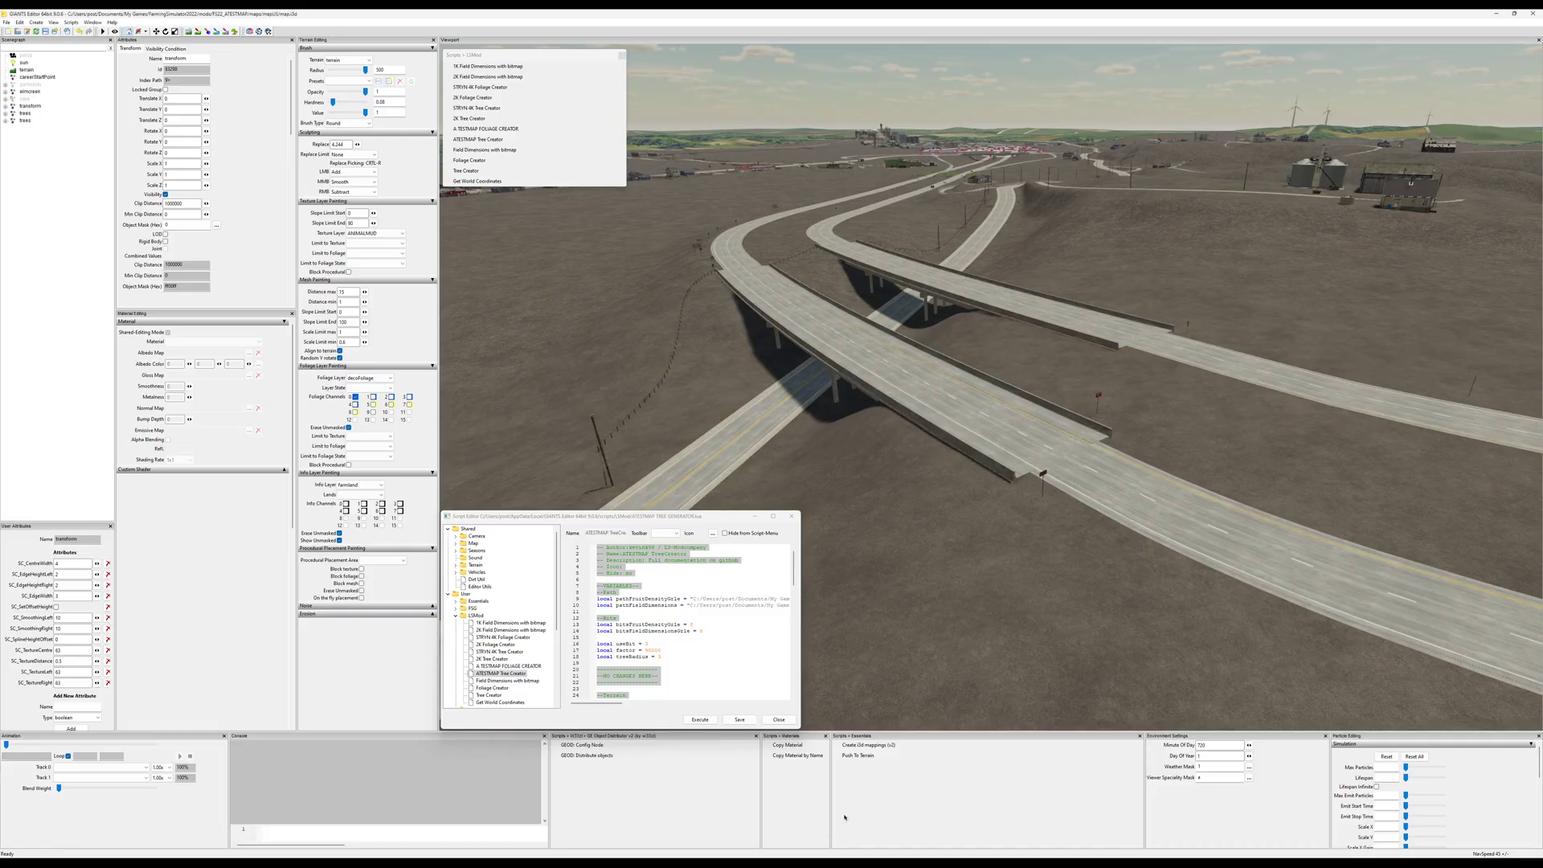
pyautogui.click(503, 667)
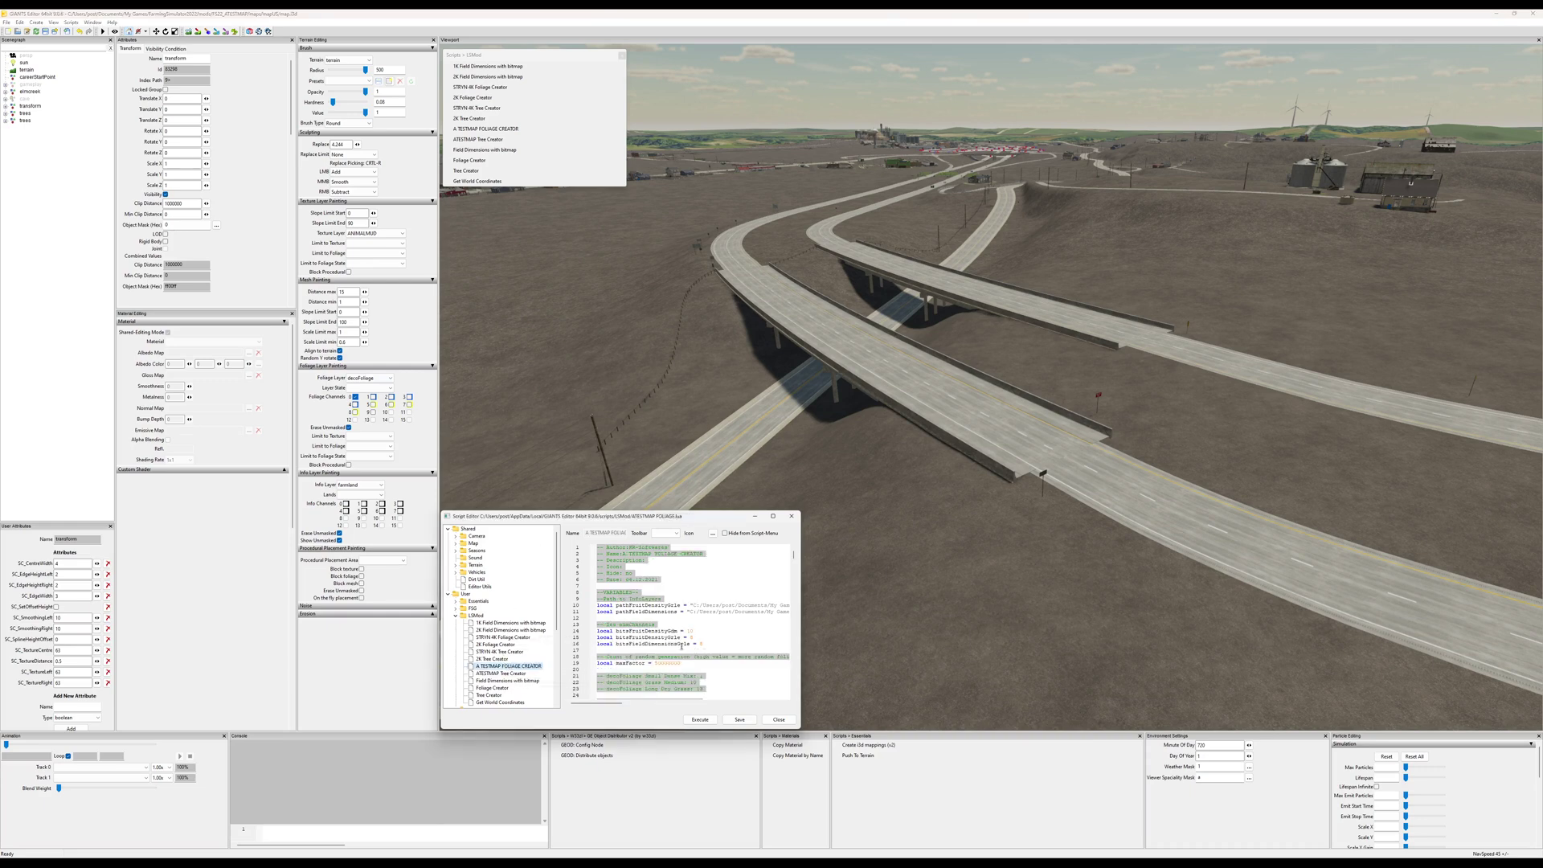
pyautogui.click(700, 720)
pyautogui.moveTo(794, 556)
pyautogui.mouseDown()
pyautogui.moveTo(796, 613)
pyautogui.moveTo(798, 554)
pyautogui.mouseUp()
pyautogui.hotkey('ctrl', 'a')
pyautogui.click(708, 721)
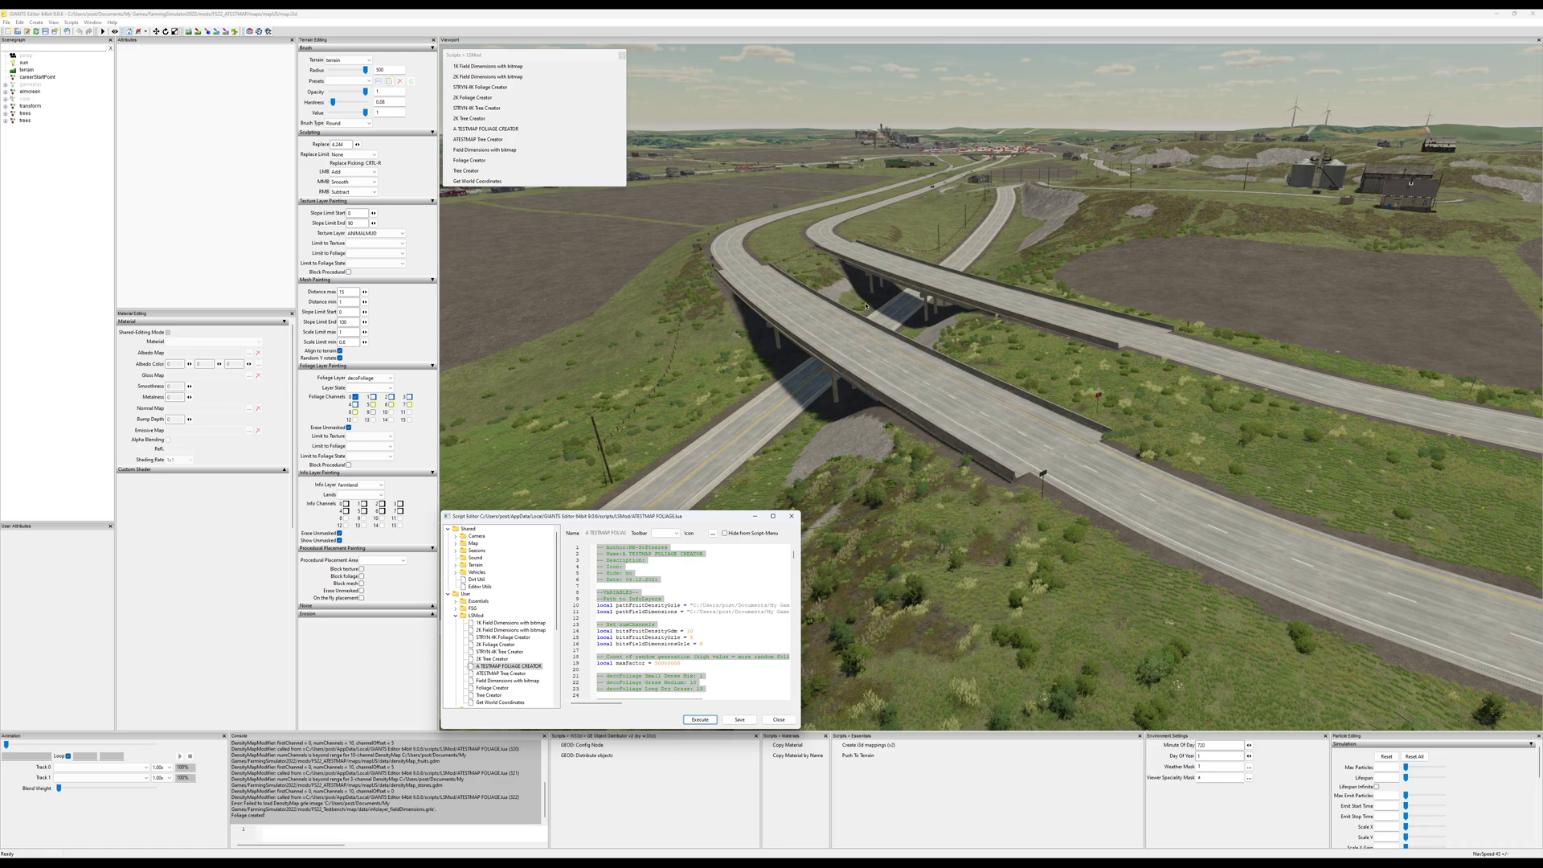
pyautogui.moveTo(793, 572); pyautogui.dragTo(792, 593)
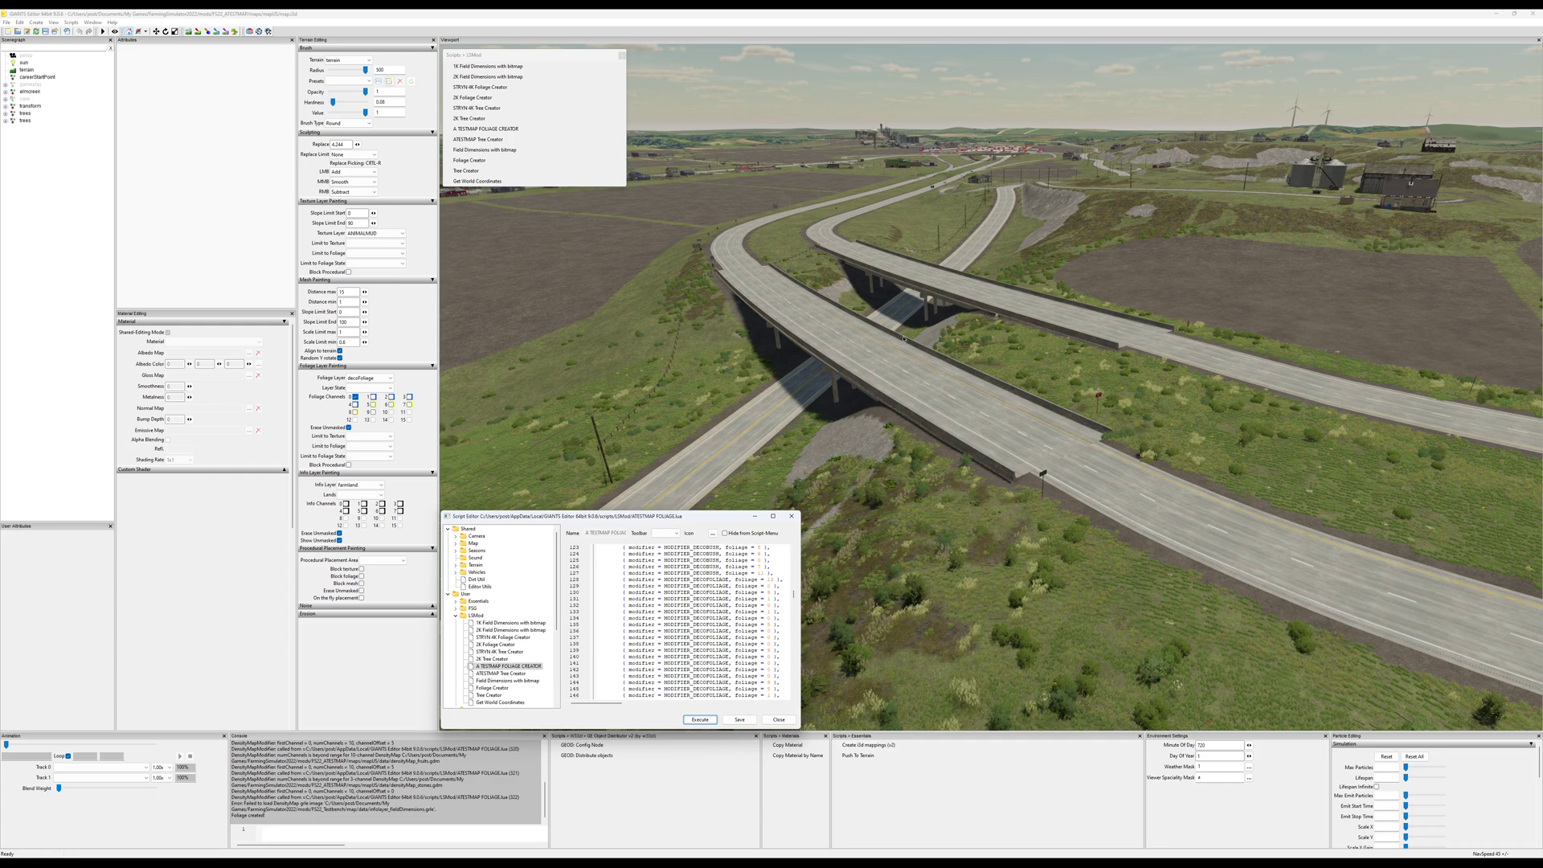
# Open the ATESTMAP Tree Creator script and execute it with the first trees group selected to place conifers
pyautogui.click(24, 120)
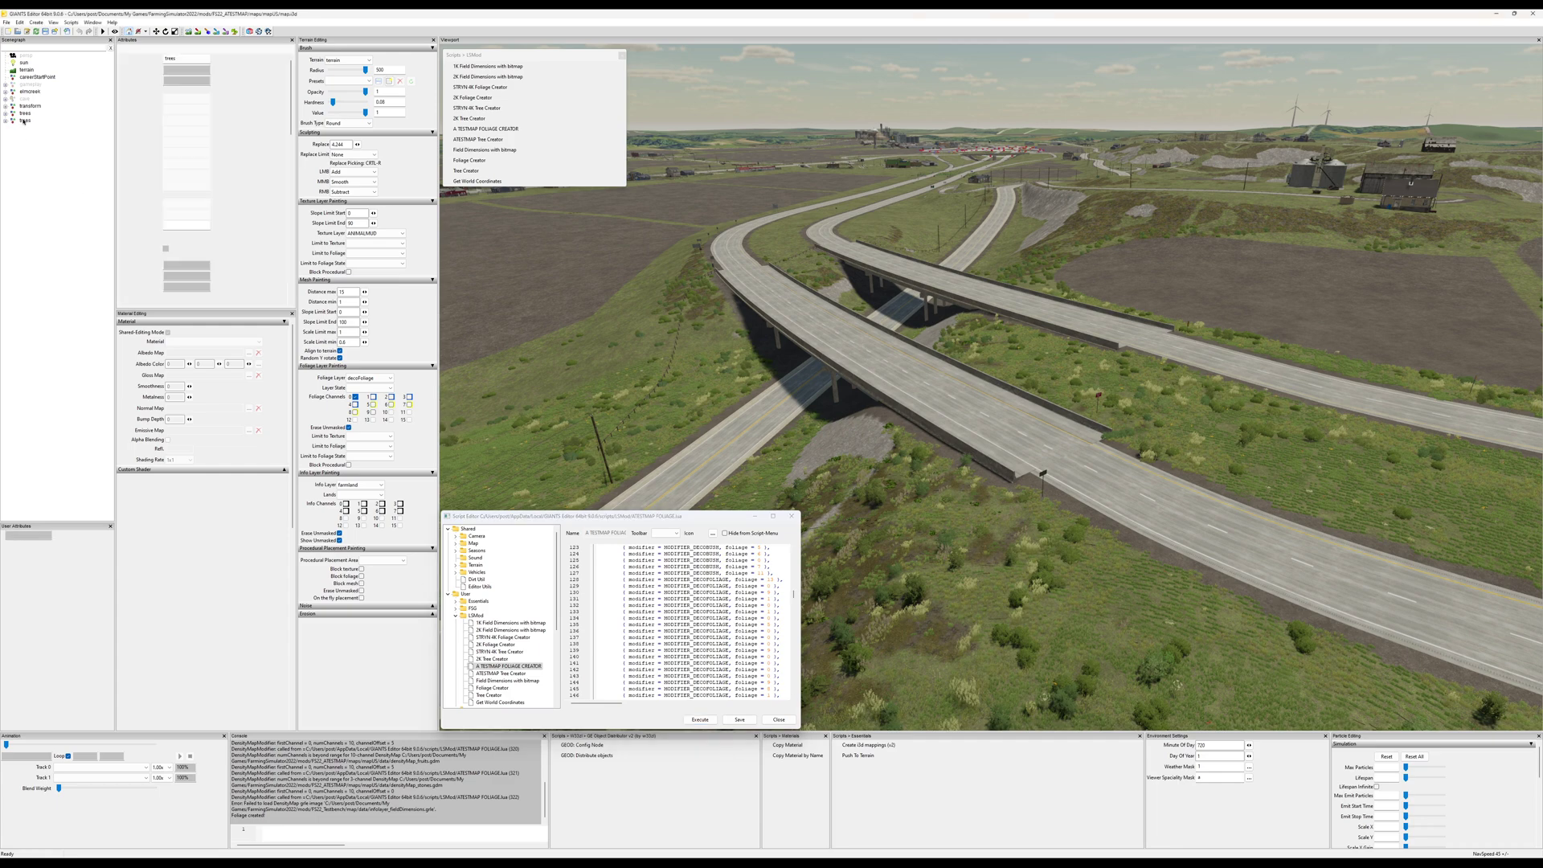
pyautogui.click(502, 674)
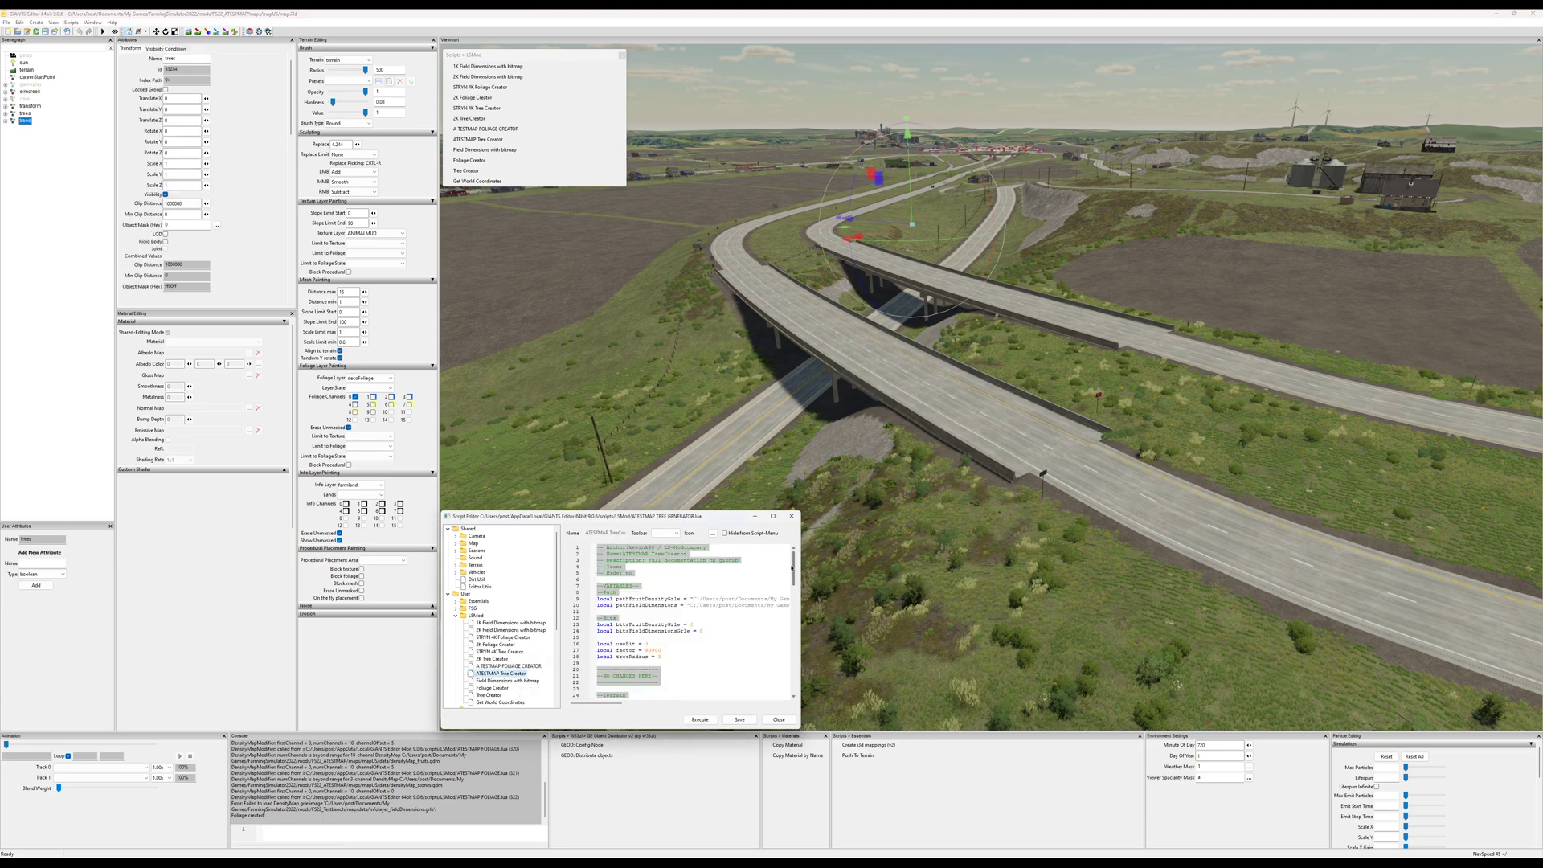
pyautogui.moveTo(649, 644); pyautogui.dragTo(646, 644)
pyautogui.click(25, 113)
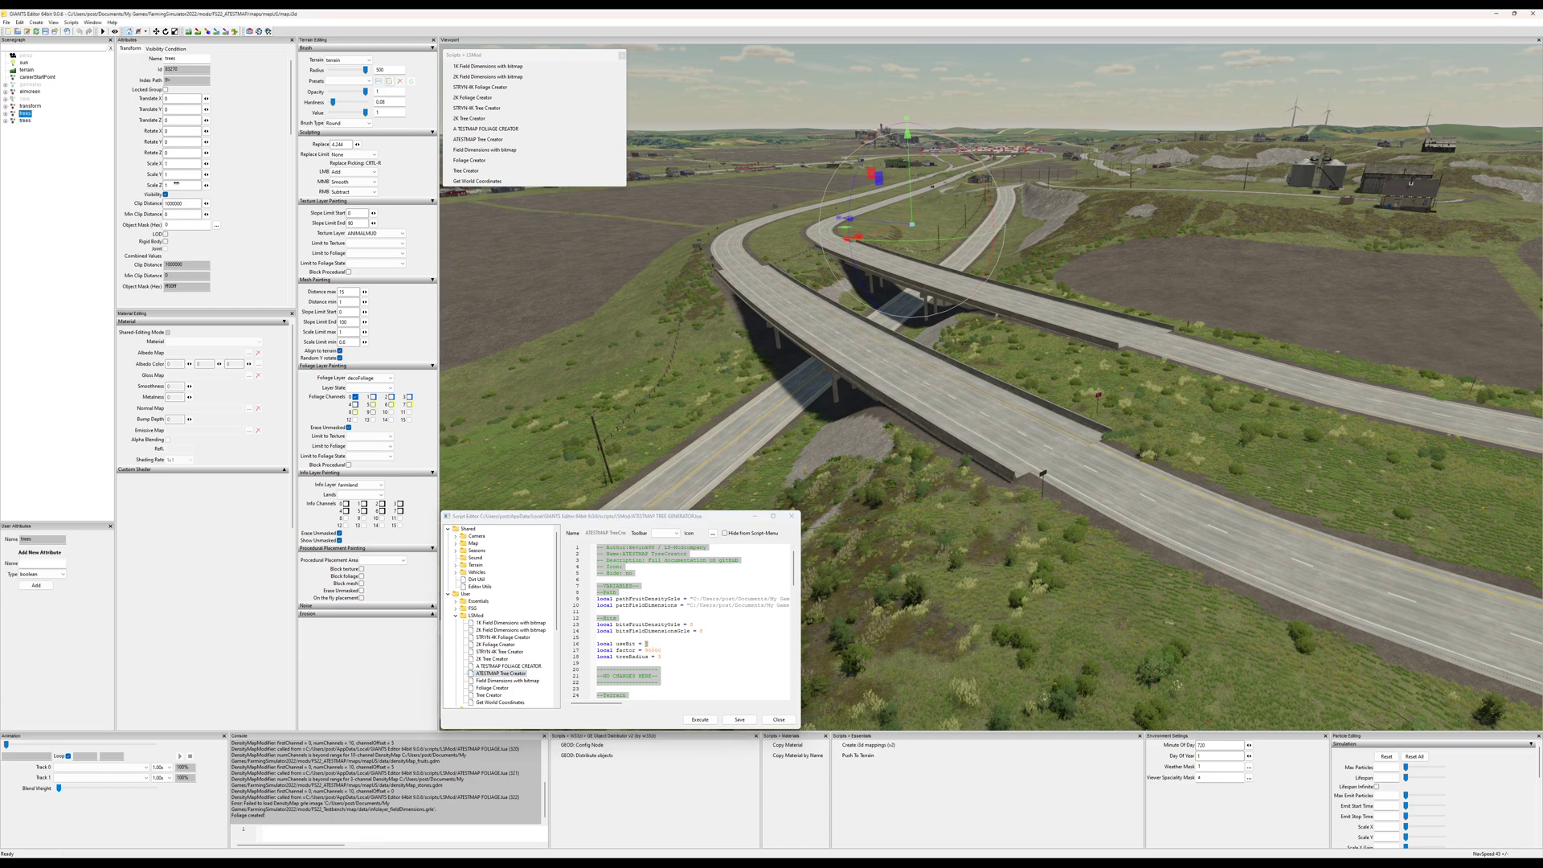
pyautogui.keyDown('alt'); pyautogui.moveTo(988, 317); pyautogui.dragTo(1165, 325); pyautogui.keyUp('alt')
pyautogui.keyDown('alt'); pyautogui.moveTo(1165, 325); pyautogui.dragTo(1186, 345, button='middle'); pyautogui.keyUp('alt')
pyautogui.scroll(5, 1185, 345)
pyautogui.keyDown('alt'); pyautogui.moveTo(1186, 345); pyautogui.dragTo(1027, 383); pyautogui.keyUp('alt')
pyautogui.scroll(-5, 1033, 362)
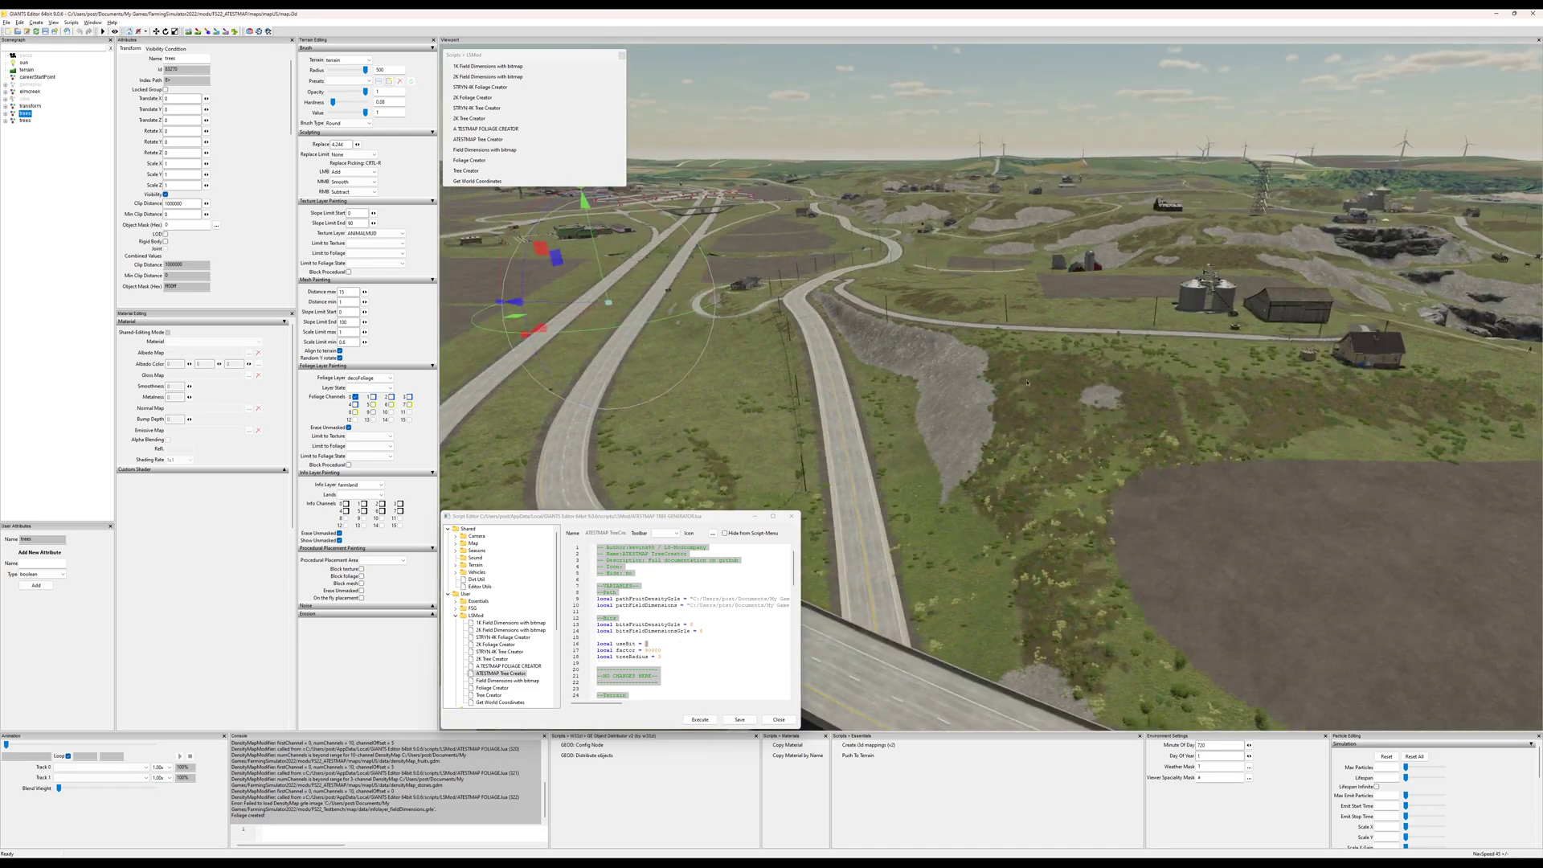
pyautogui.click(712, 721)
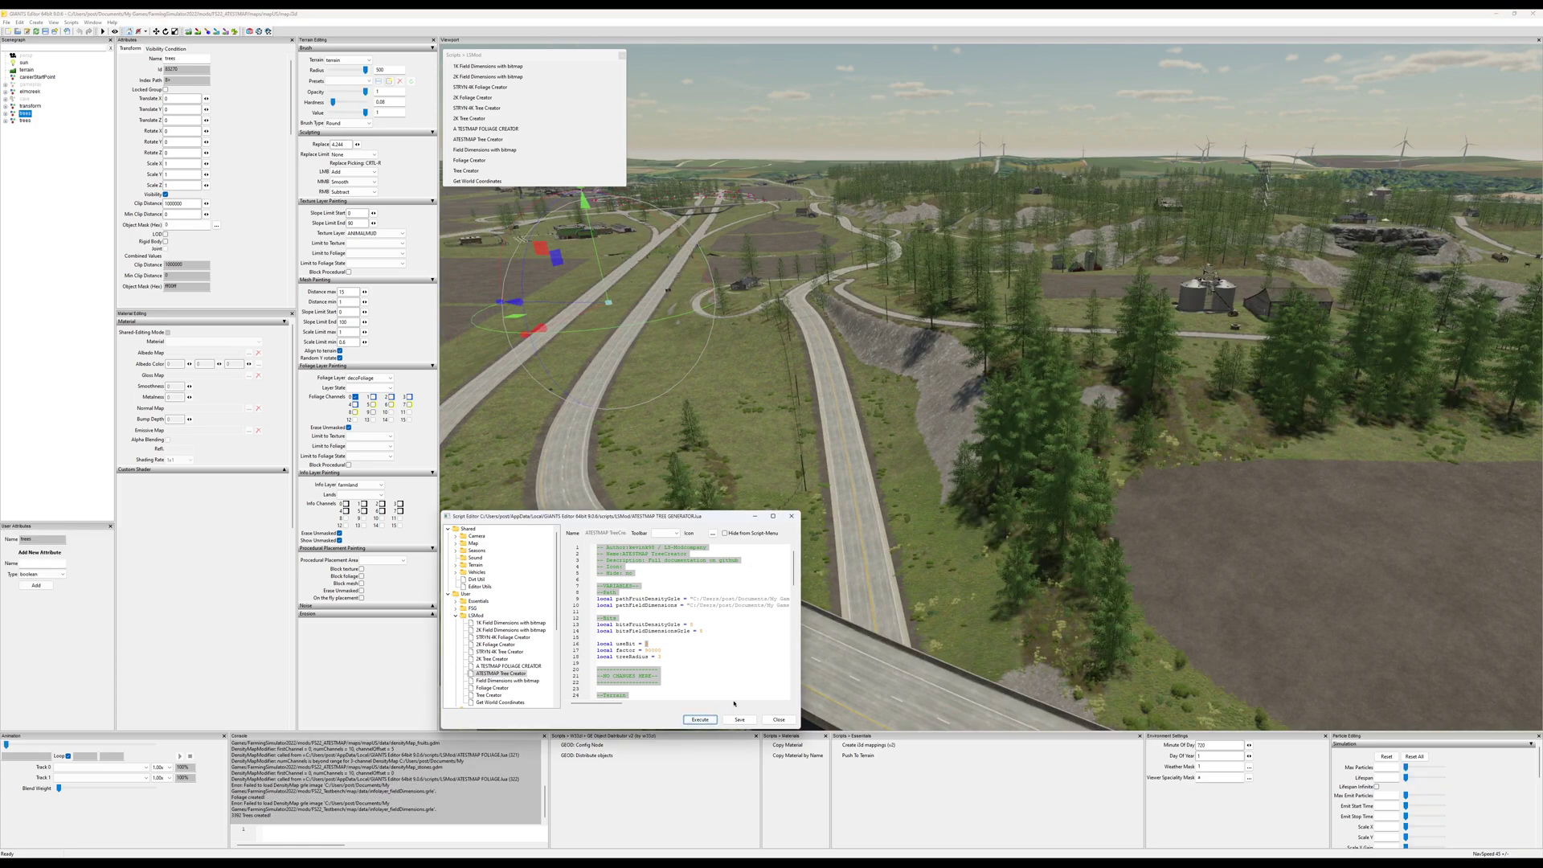
# Select the second trees group, update the useBit value in the tree script, save it and execute it for that group
pyautogui.click(29, 121)
pyautogui.click(646, 644)
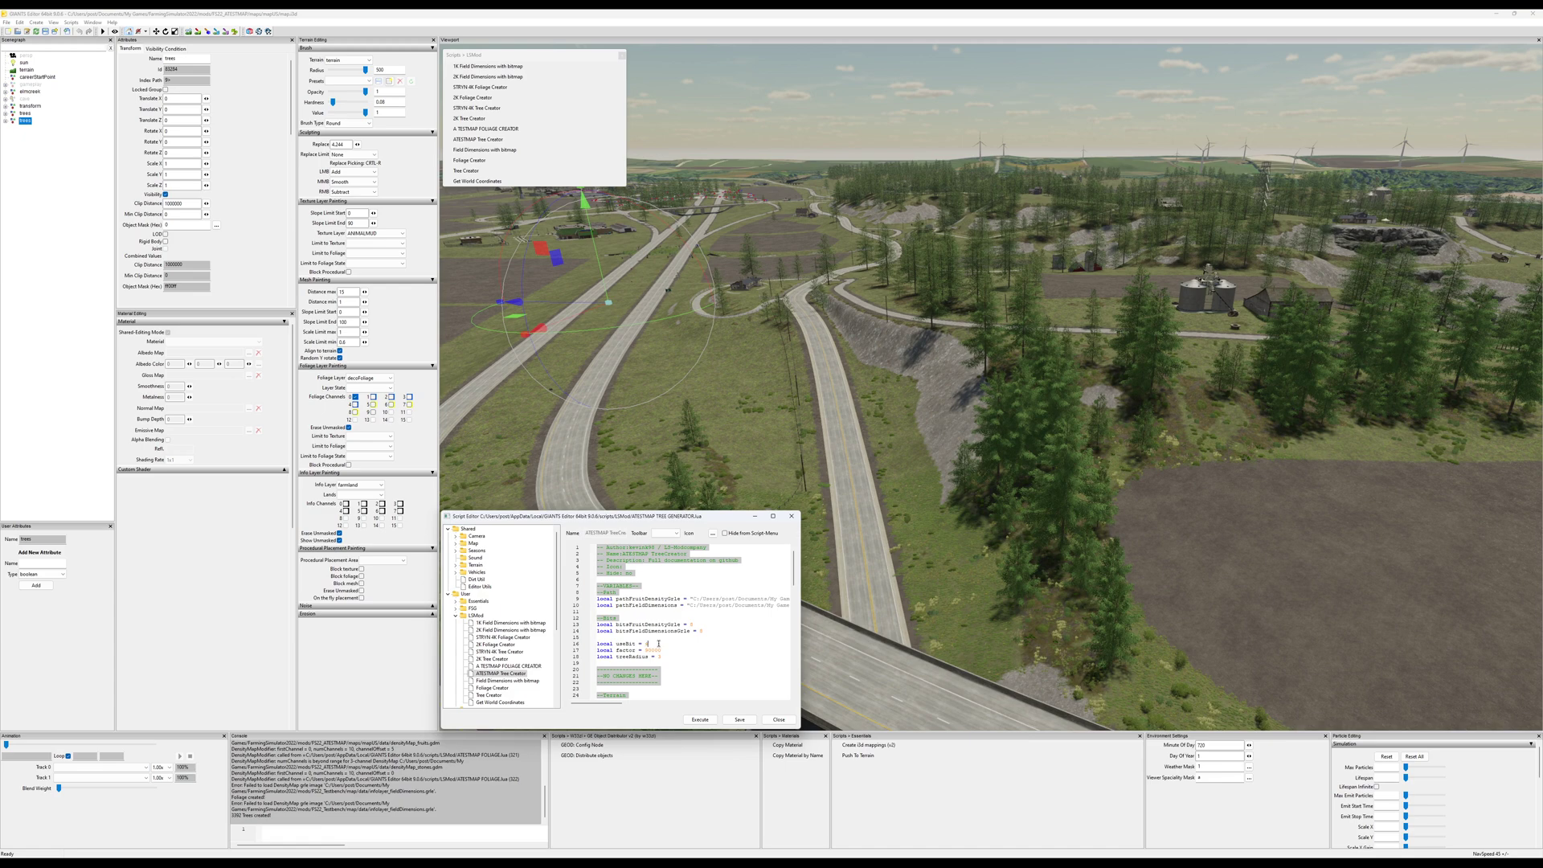
pyautogui.click(733, 719)
pyautogui.click(705, 721)
# Examine the generated trees and foliage around the roads, fields and buildings from several viewpoints across the map
pyautogui.keyDown('alt'); pyautogui.moveTo(873, 441); pyautogui.dragTo(556, 472, button='right'); pyautogui.keyUp('alt')
pyautogui.keyDown('alt'); pyautogui.moveTo(847, 408); pyautogui.dragTo(937, 401); pyautogui.keyUp('alt')
pyautogui.keyDown('alt'); pyautogui.moveTo(936, 400); pyautogui.dragTo(1179, 477, button='middle'); pyautogui.keyUp('alt')
pyautogui.moveTo(1180, 478); pyautogui.dragTo(1081, 439, button='right')
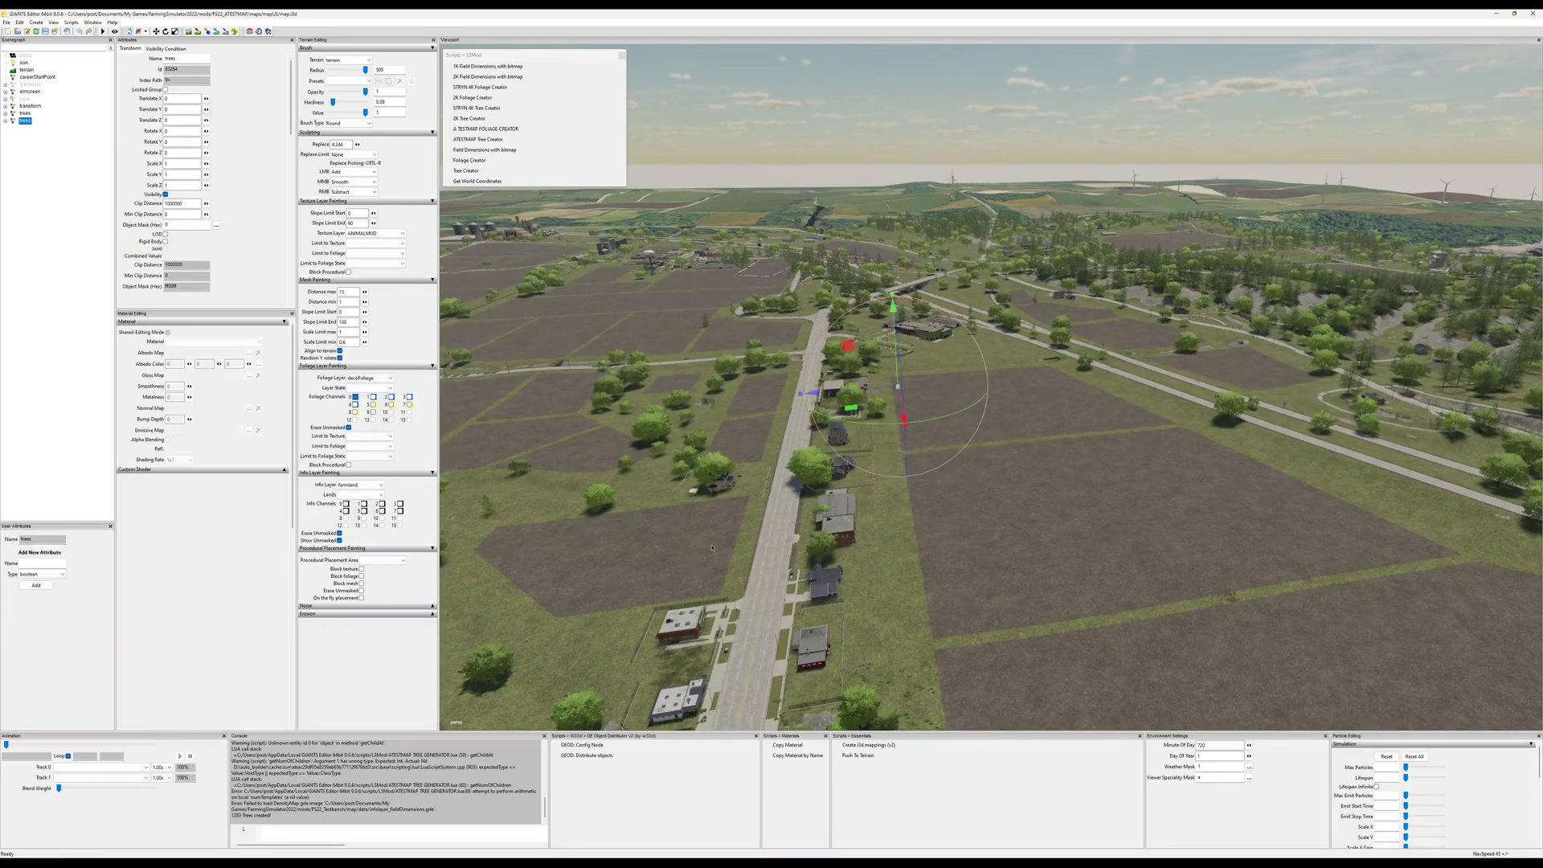
pyautogui.keyDown('alt'); pyautogui.moveTo(793, 596); pyautogui.dragTo(933, 530, button='middle'); pyautogui.keyUp('alt')
pyautogui.keyDown('alt'); pyautogui.moveTo(933, 531); pyautogui.dragTo(879, 562, button='right'); pyautogui.keyUp('alt')
pyautogui.moveTo(864, 372); pyautogui.dragTo(826, 456, button='right')
pyautogui.keyDown('alt'); pyautogui.moveTo(1069, 459); pyautogui.dragTo(1010, 464, button='right'); pyautogui.keyUp('alt')
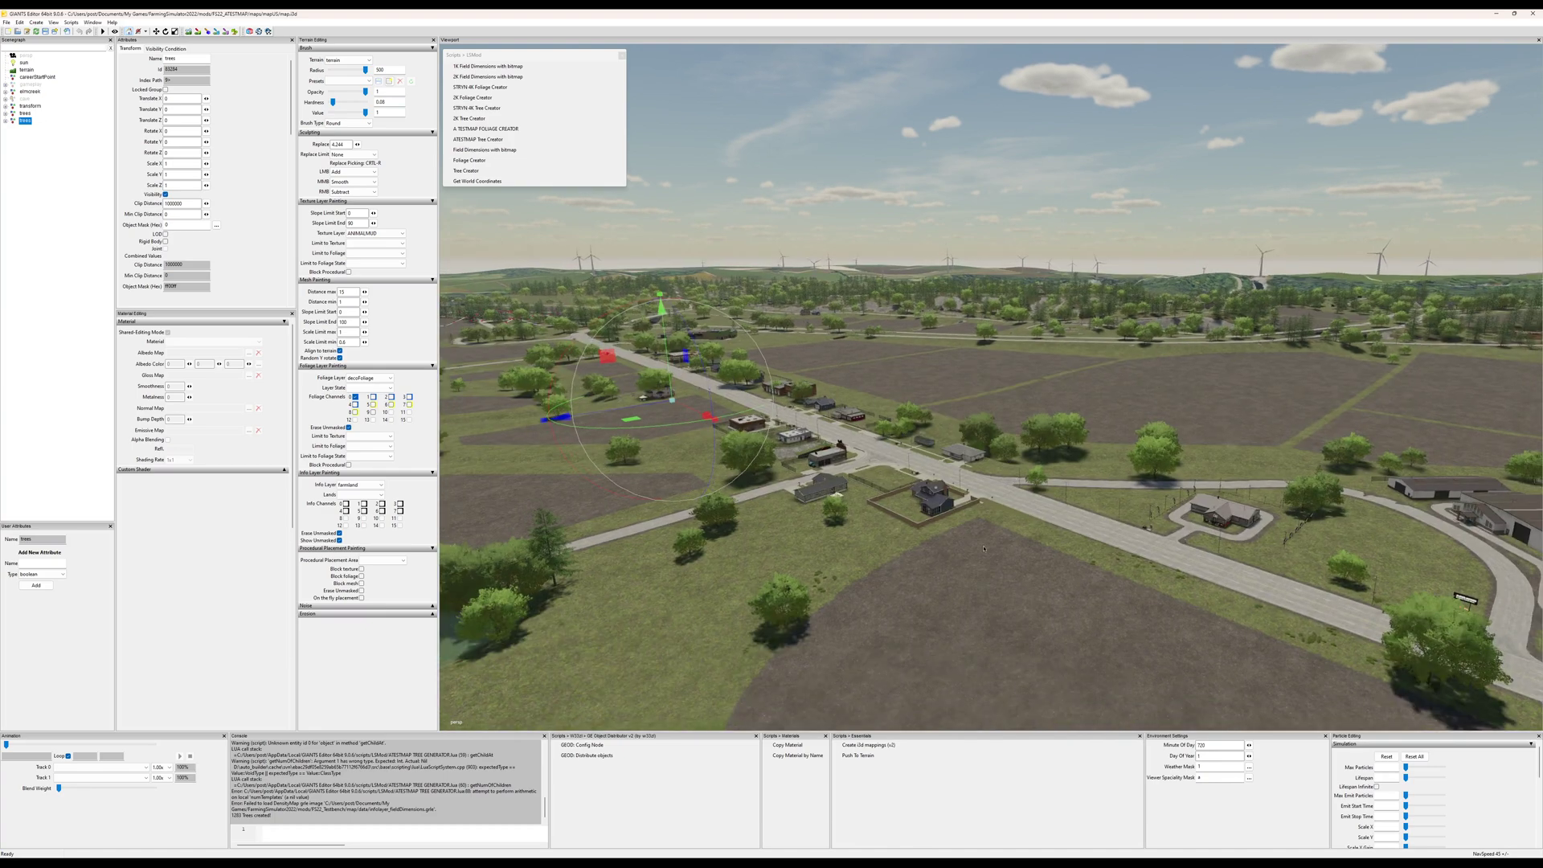
pyautogui.keyDown('alt'); pyautogui.moveTo(900, 360); pyautogui.dragTo(966, 565, button='middle'); pyautogui.keyUp('alt')
pyautogui.moveTo(966, 565); pyautogui.dragTo(957, 529, button='right')
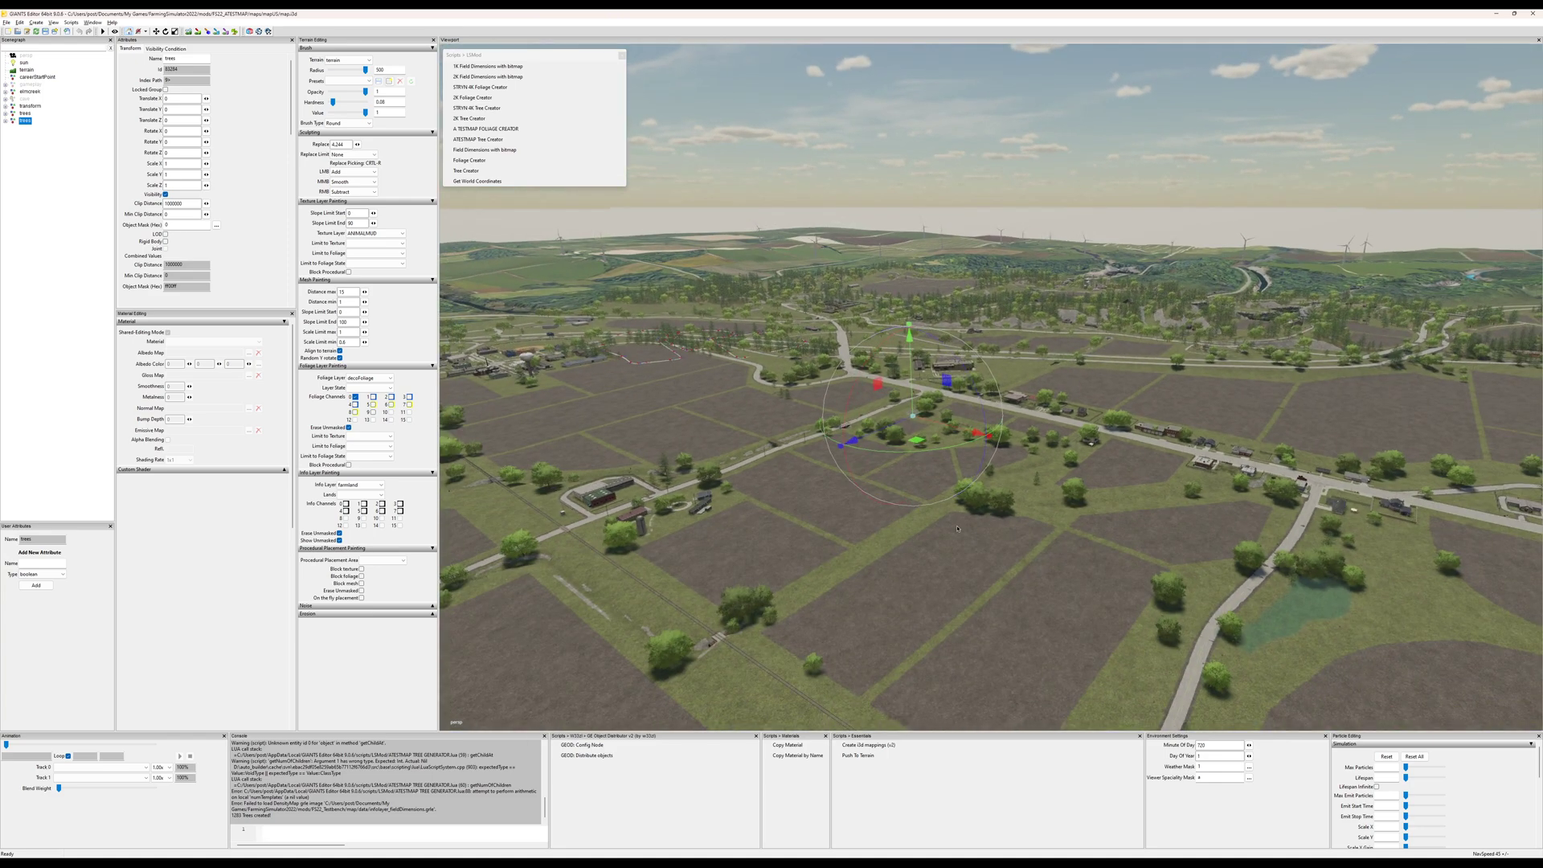